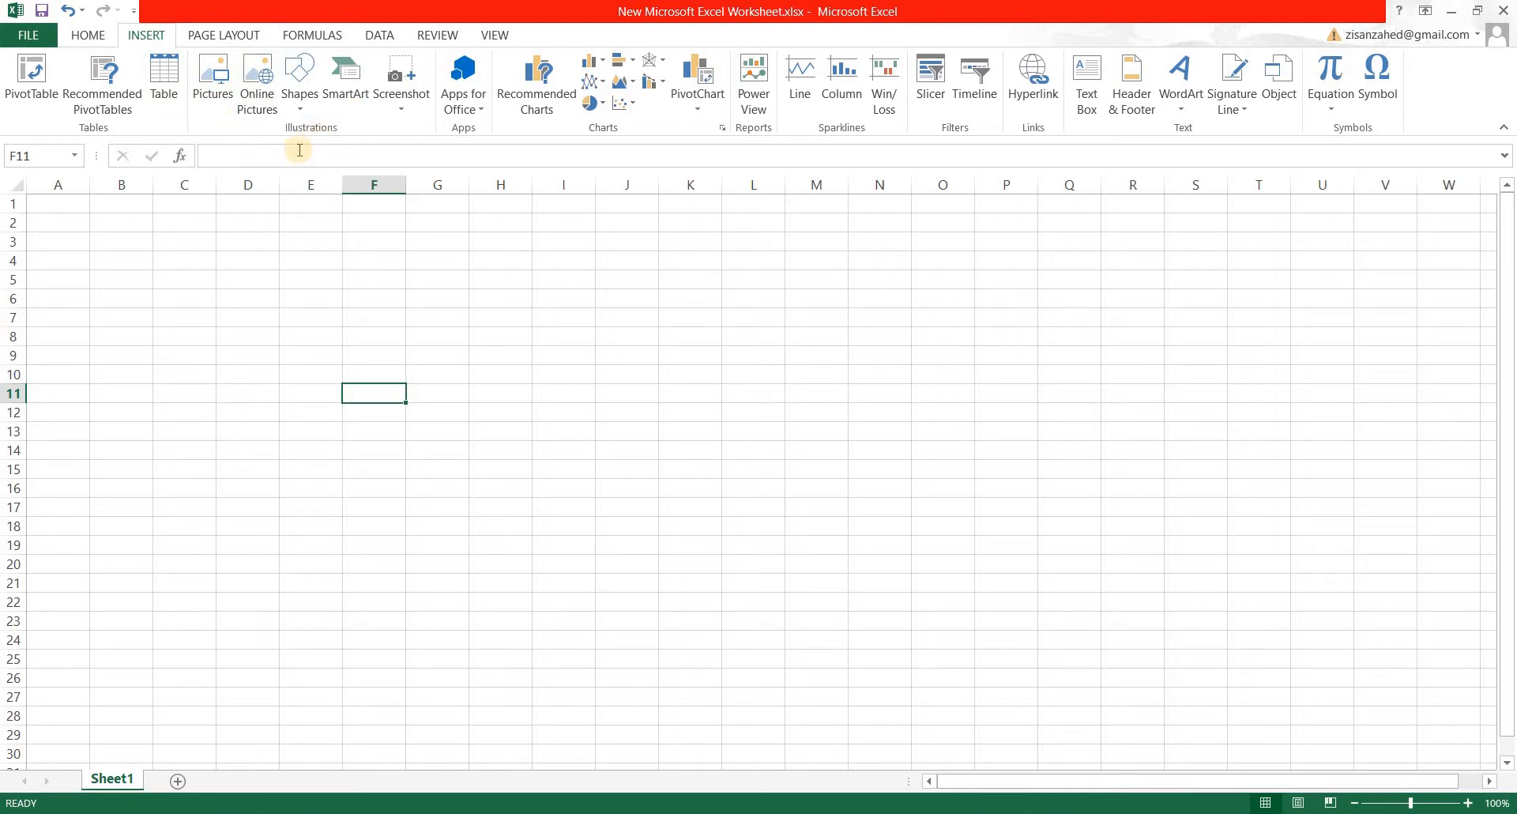
# Insert the Capture image from the computer's Pictures folder into the worksheet.
pyautogui.click(213, 79)
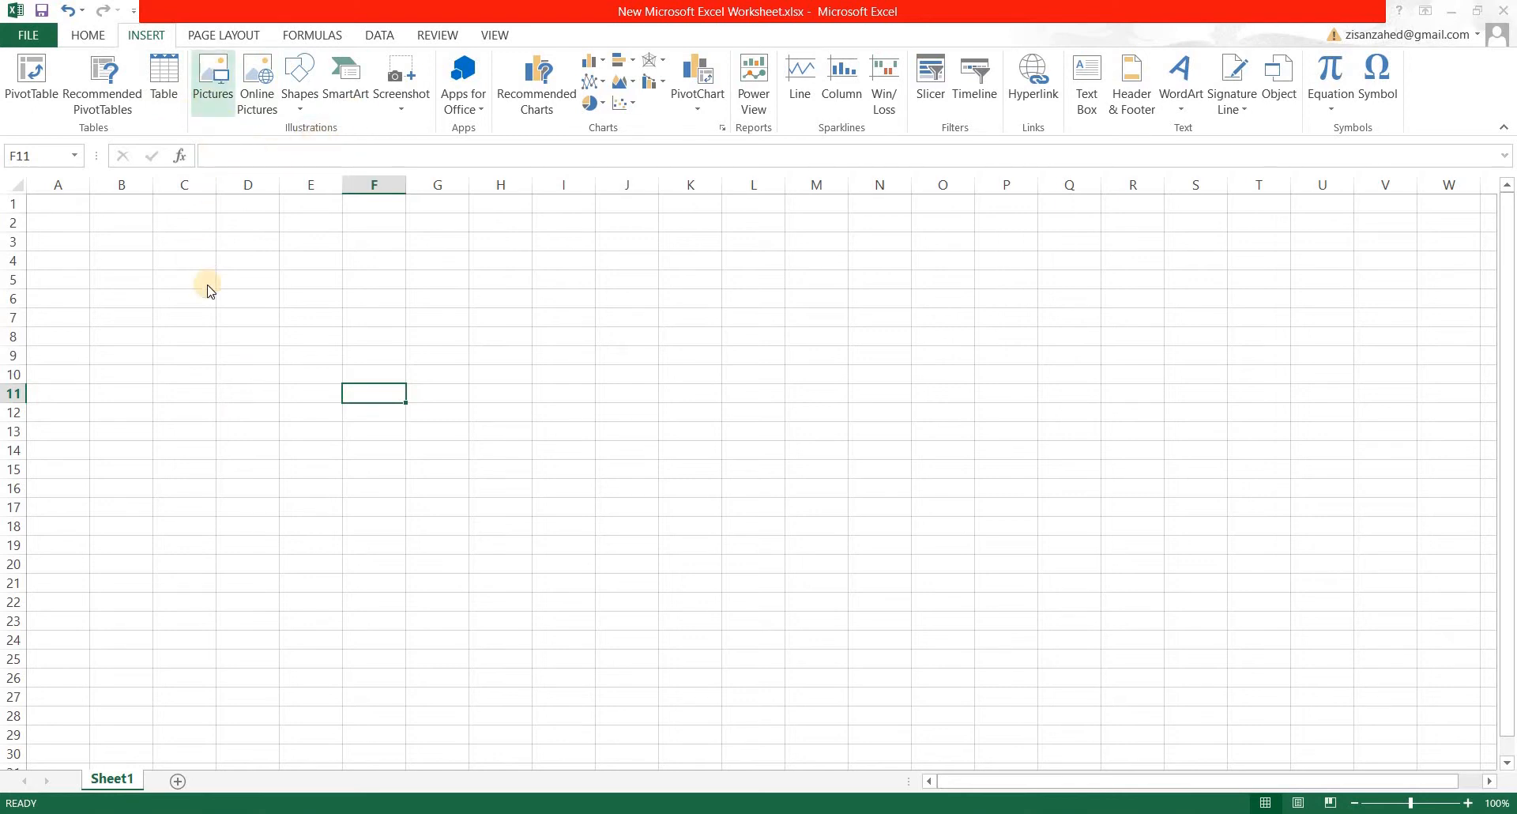
pyautogui.moveTo(423, 33); pyautogui.dragTo(566, 41)
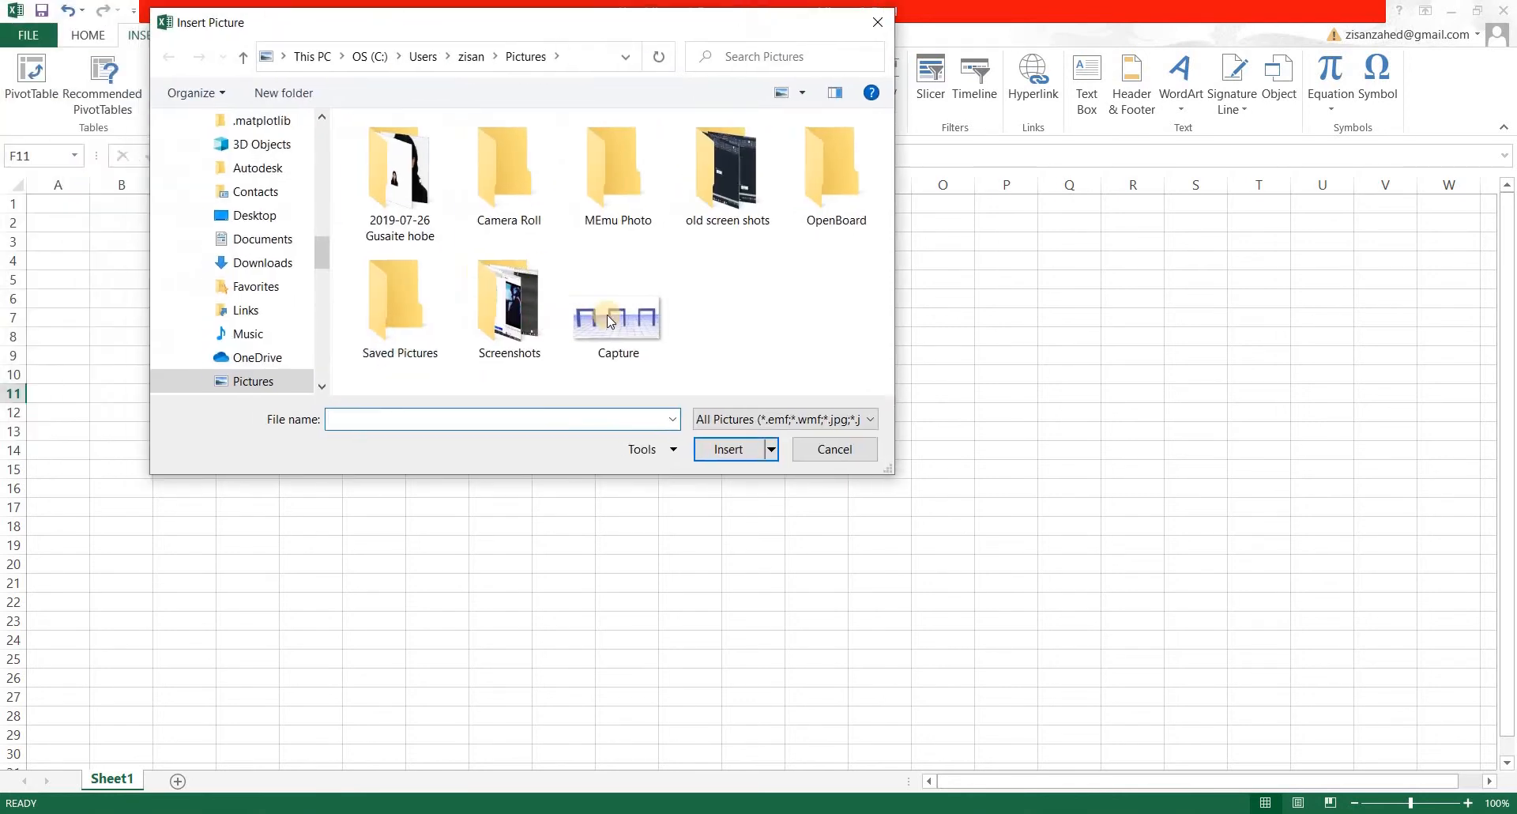
pyautogui.click(607, 314)
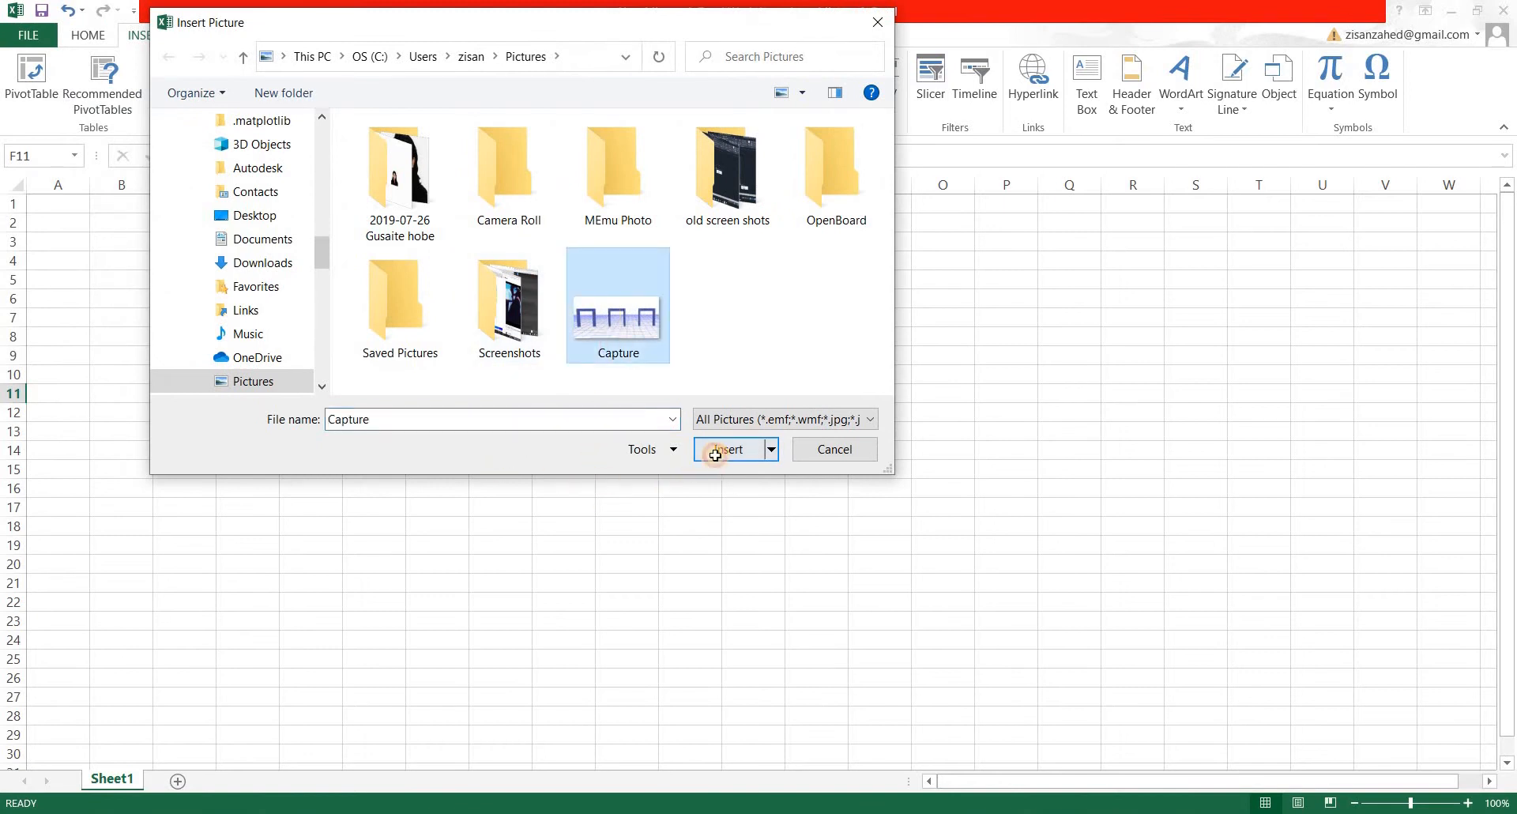
pyautogui.click(716, 451)
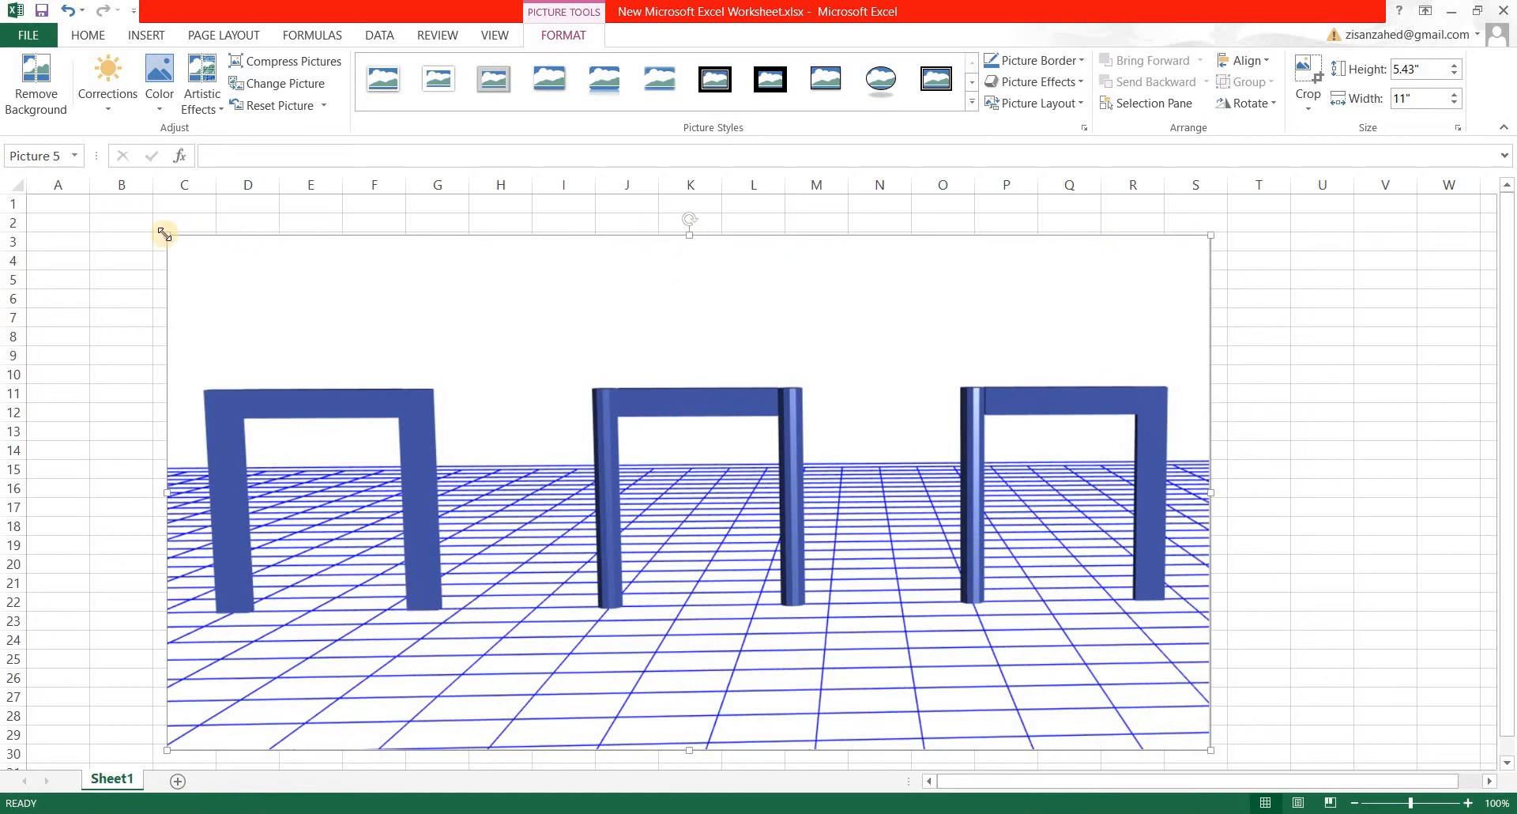
# Shrink the inserted picture to about 2.3" high by 4.65" wide over columns N to U, and delete it.
pyautogui.moveTo(1211, 234); pyautogui.dragTo(610, 616)
pyautogui.moveTo(423, 661); pyautogui.dragTo(1143, 366)
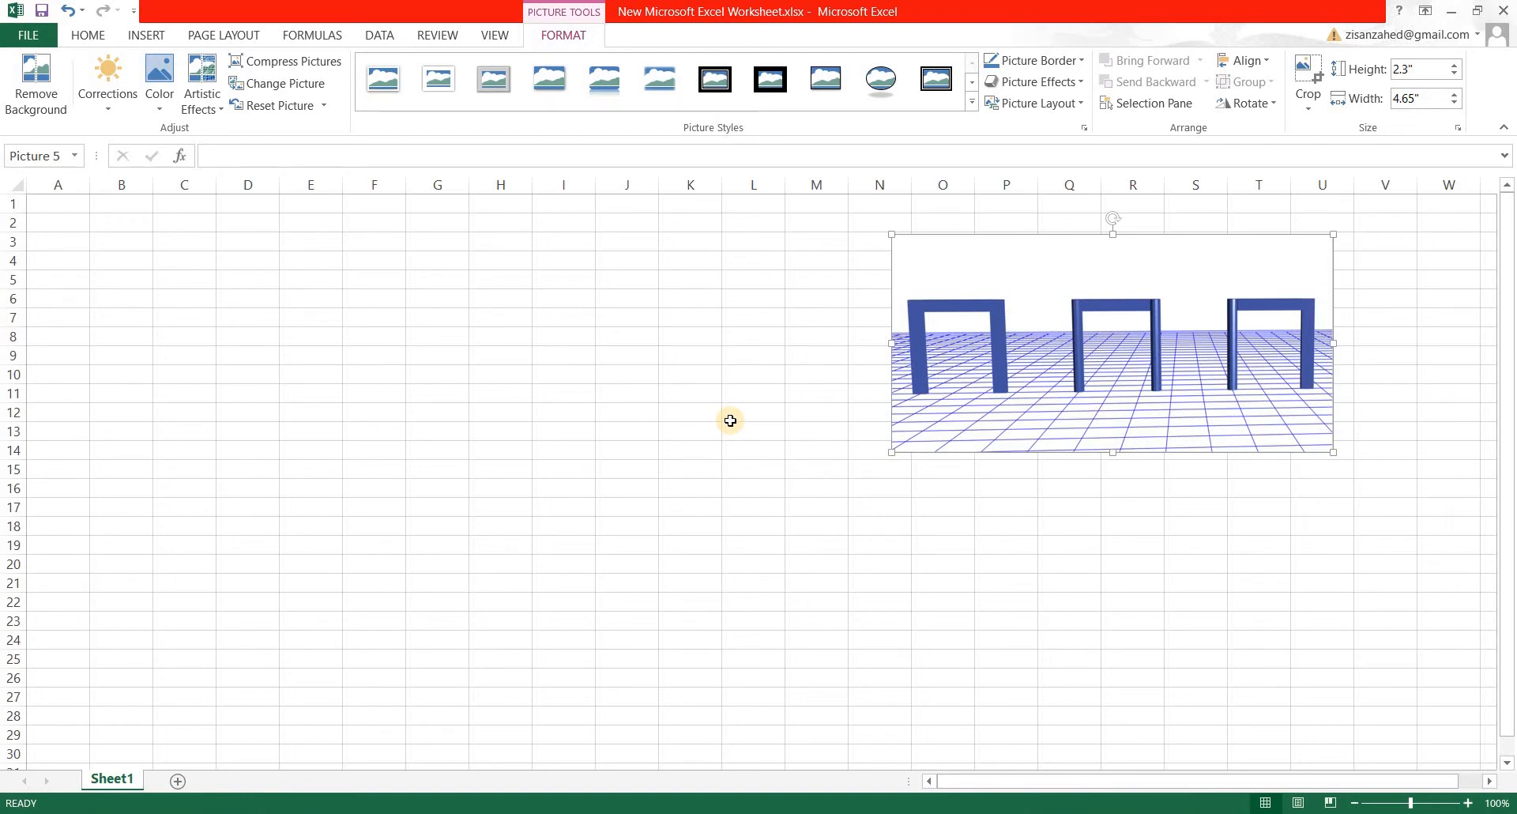
pyautogui.press('Delete')
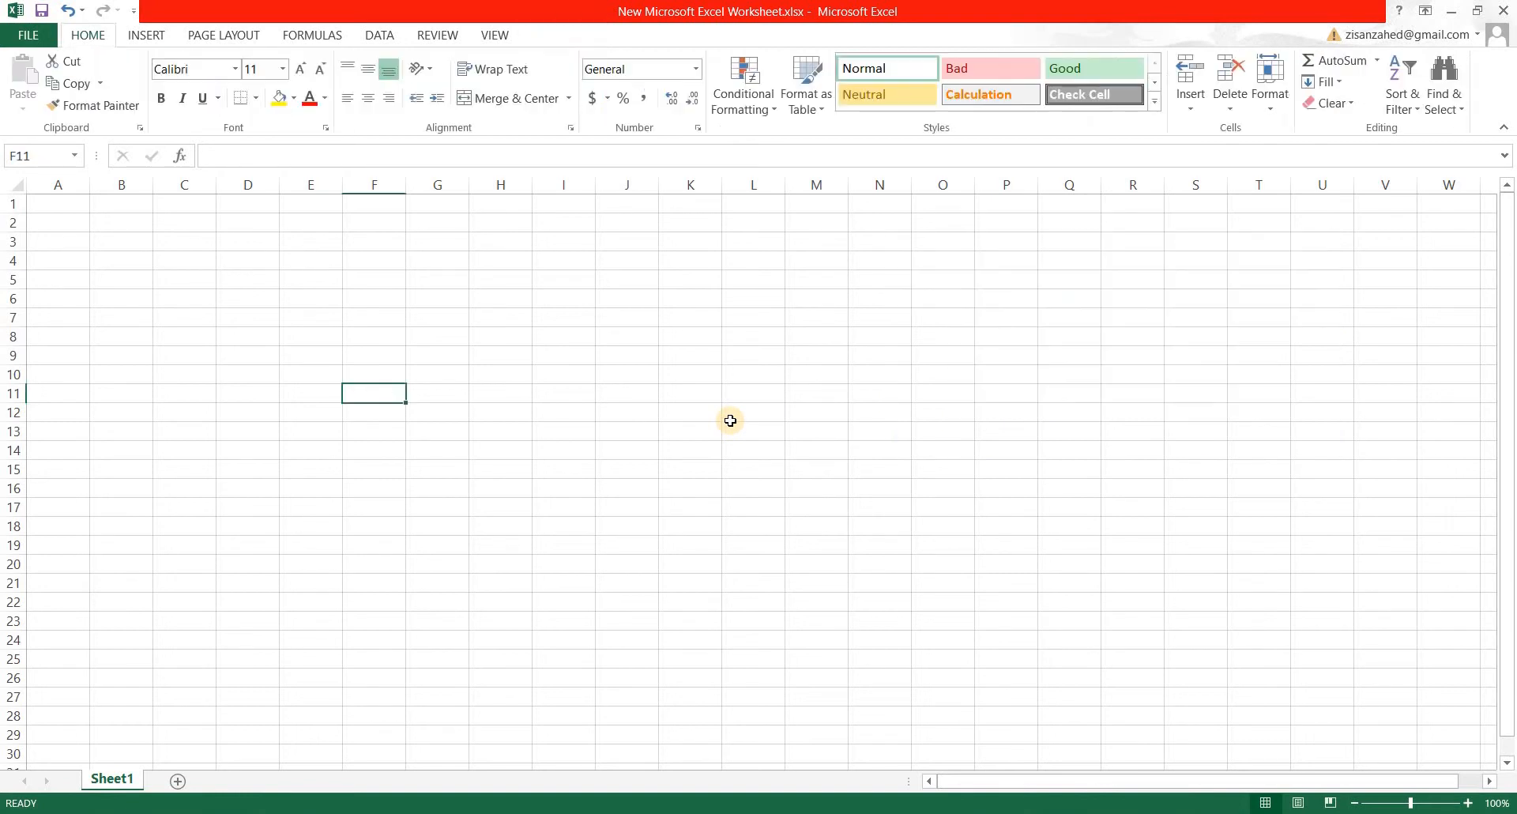
# Start inserting an online picture through Bing Image Search and open its Coffee category.
pyautogui.click(136, 42)
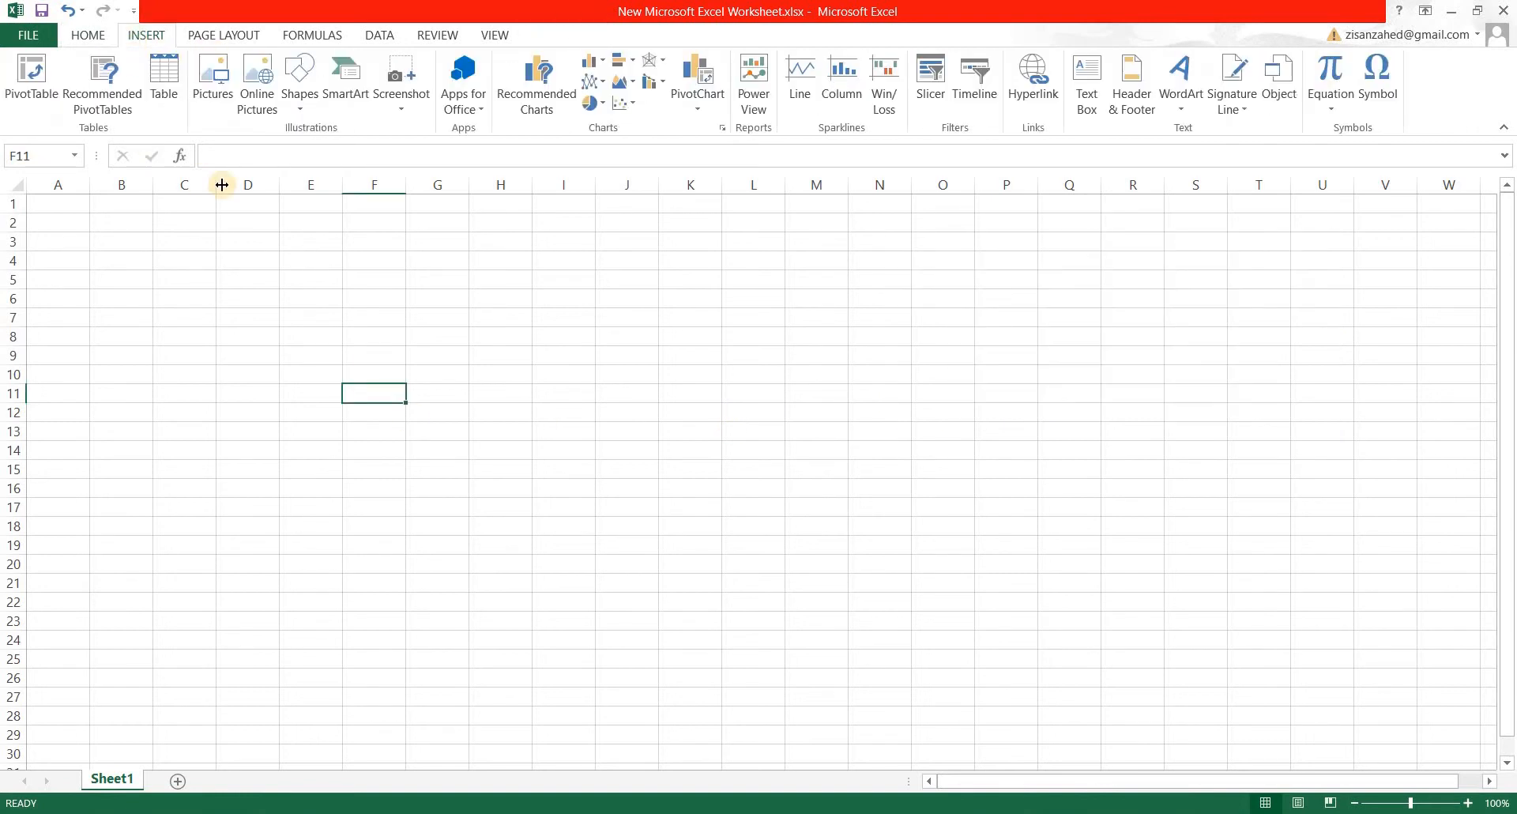
pyautogui.click(257, 109)
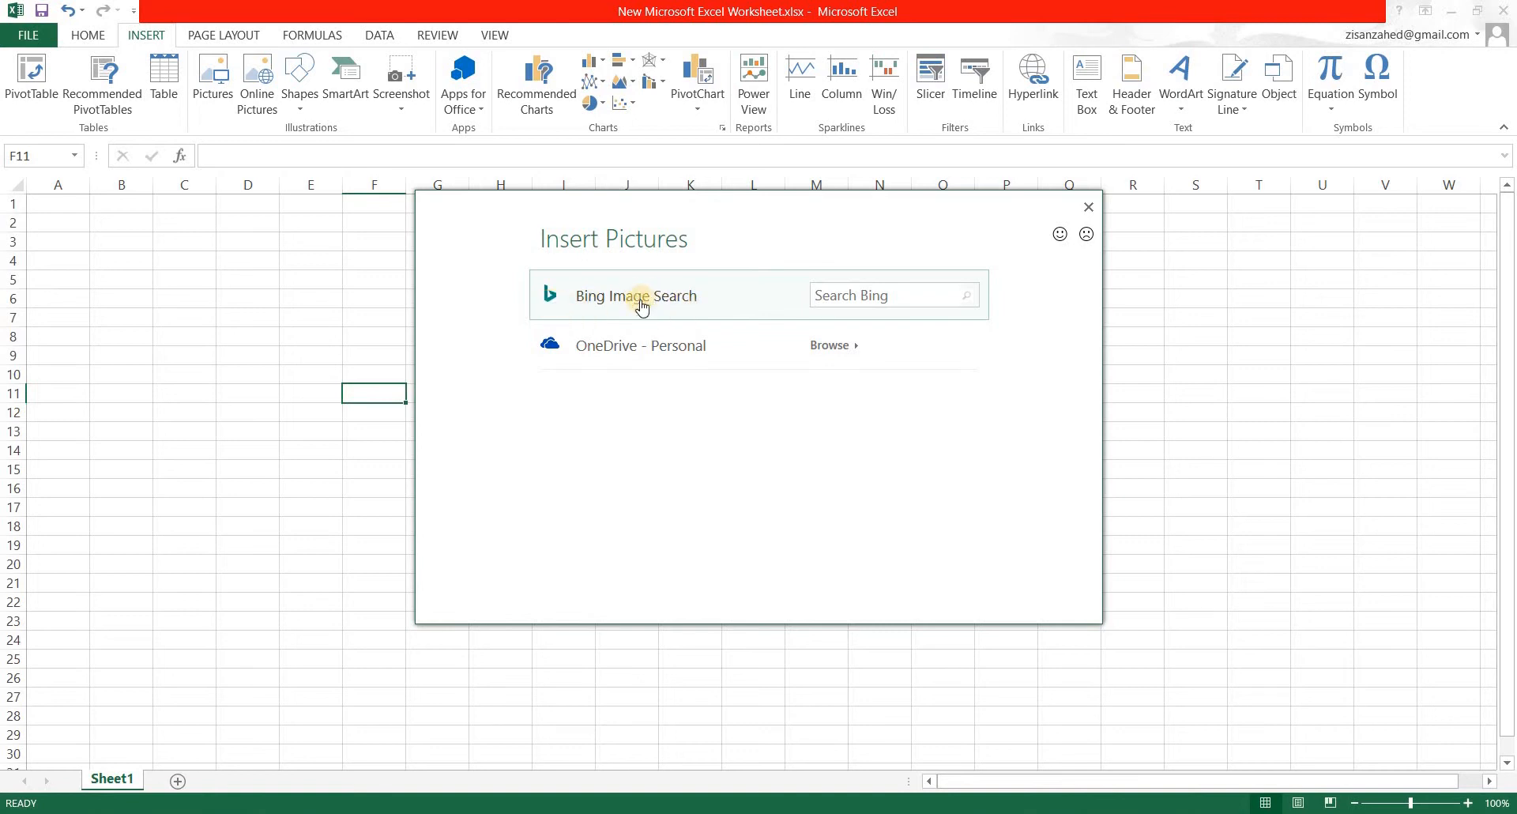
pyautogui.click(699, 299)
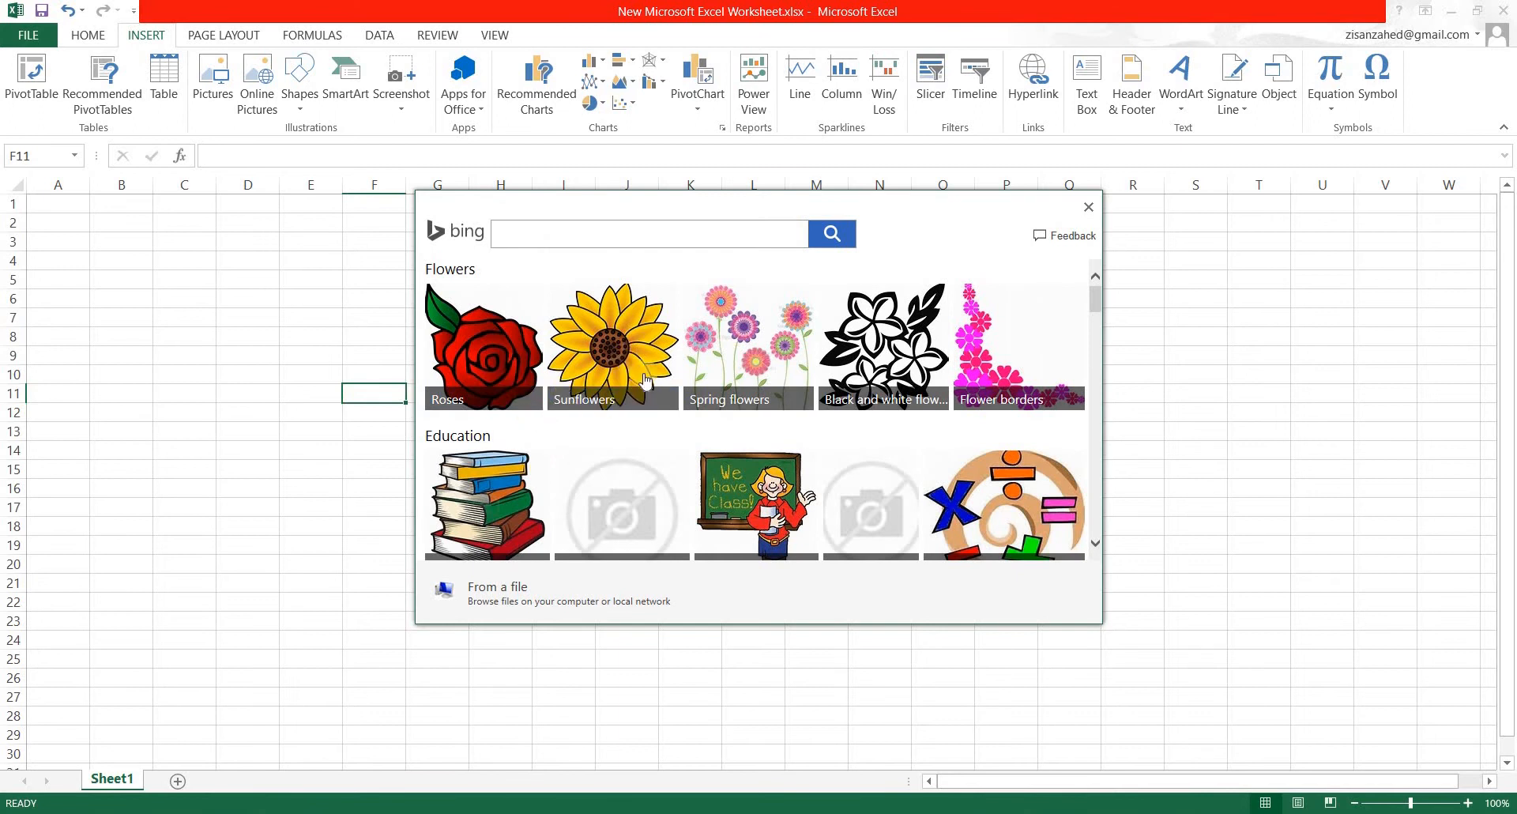
pyautogui.scroll(-1, 657, 427)
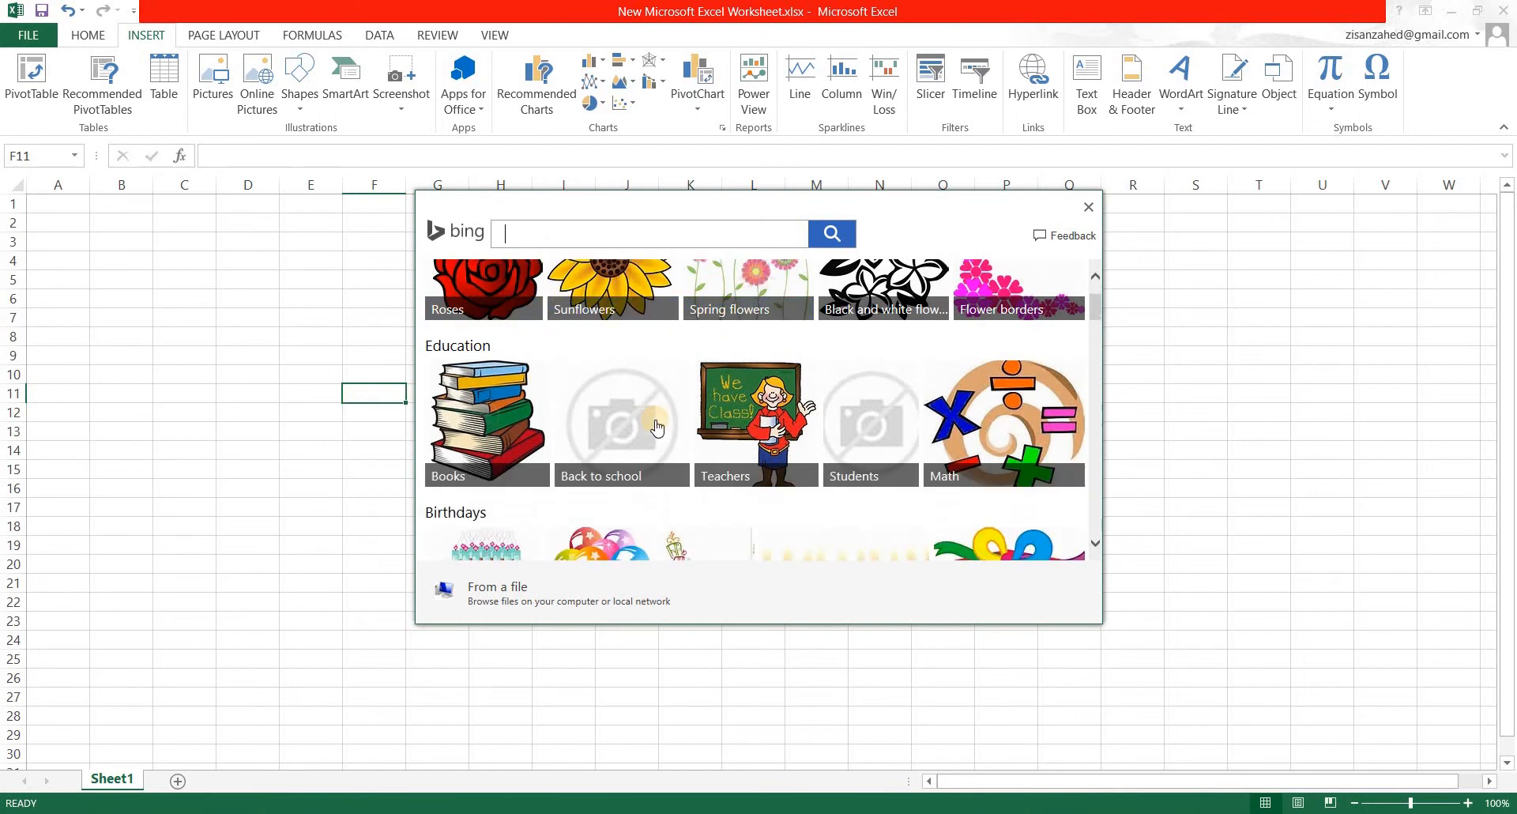
pyautogui.scroll(-1, 657, 427)
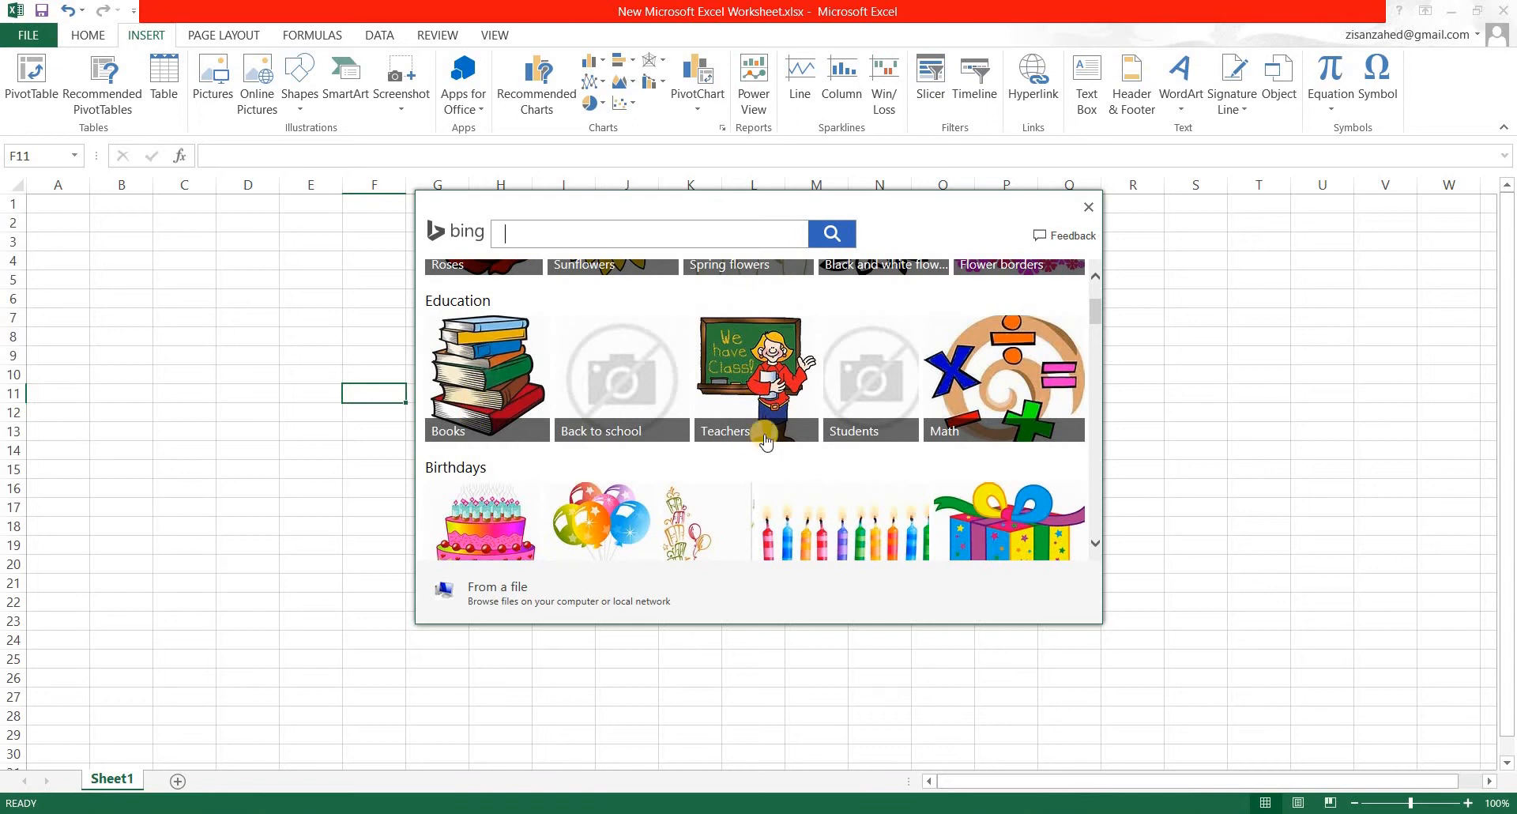
pyautogui.scroll(-6, 764, 436)
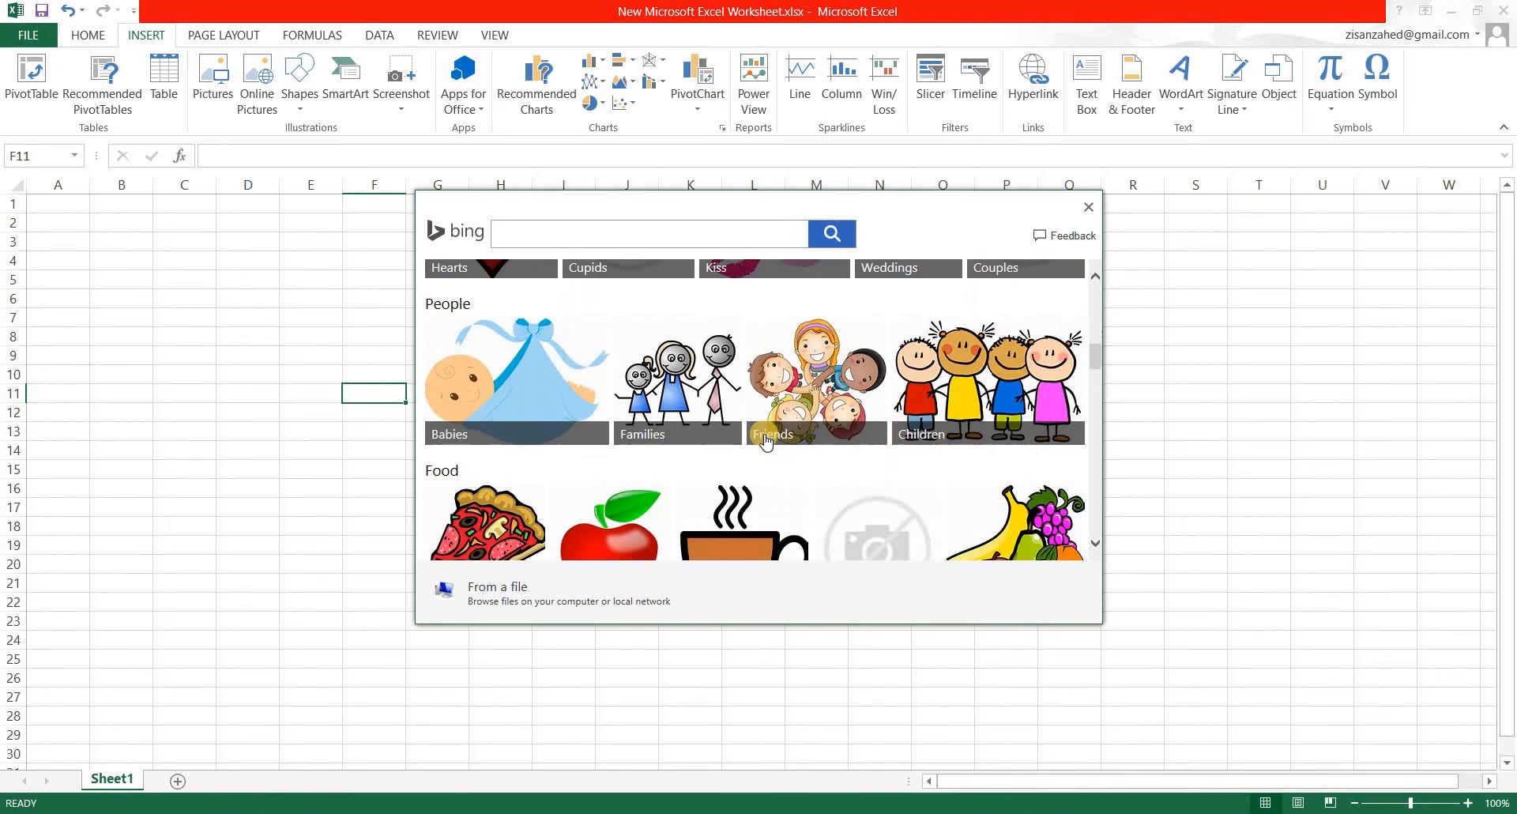
pyautogui.scroll(-5, 765, 440)
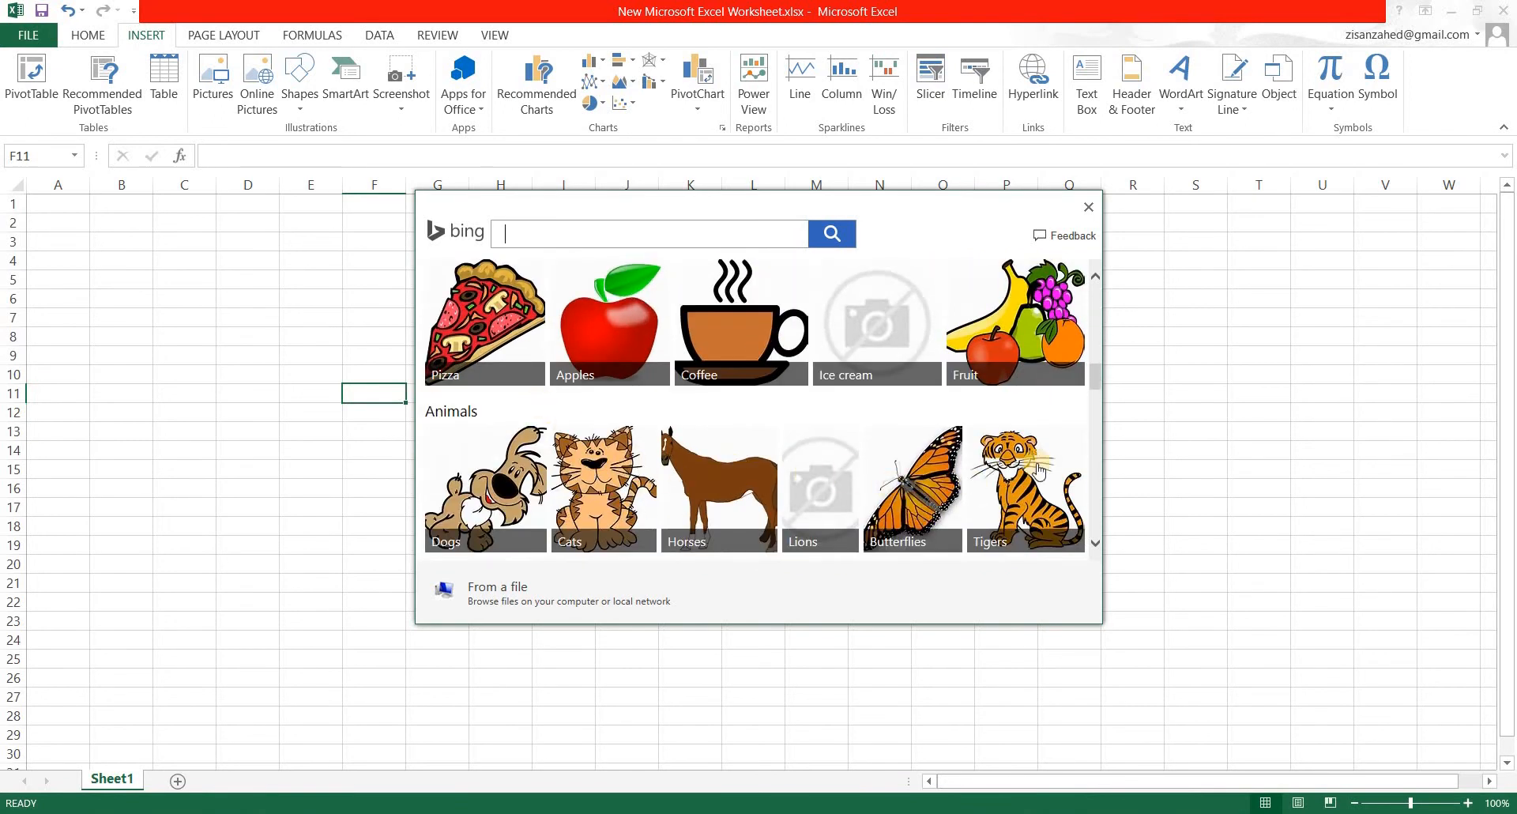
pyautogui.click(715, 399)
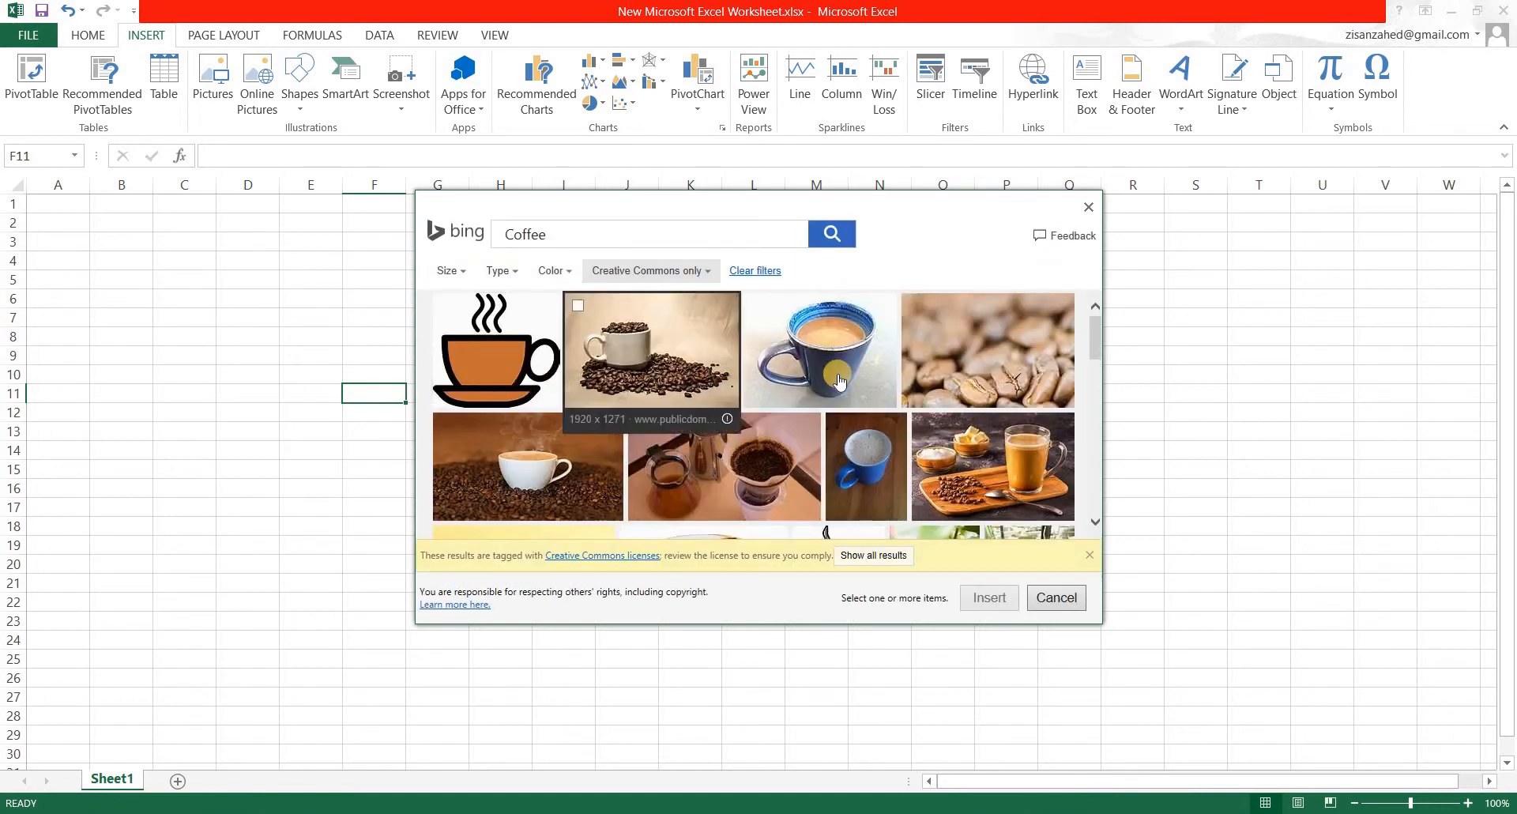
# Insert only the orange coffee cup clip art with black steam from the Coffee image results.
pyautogui.scroll(-6, 840, 381)
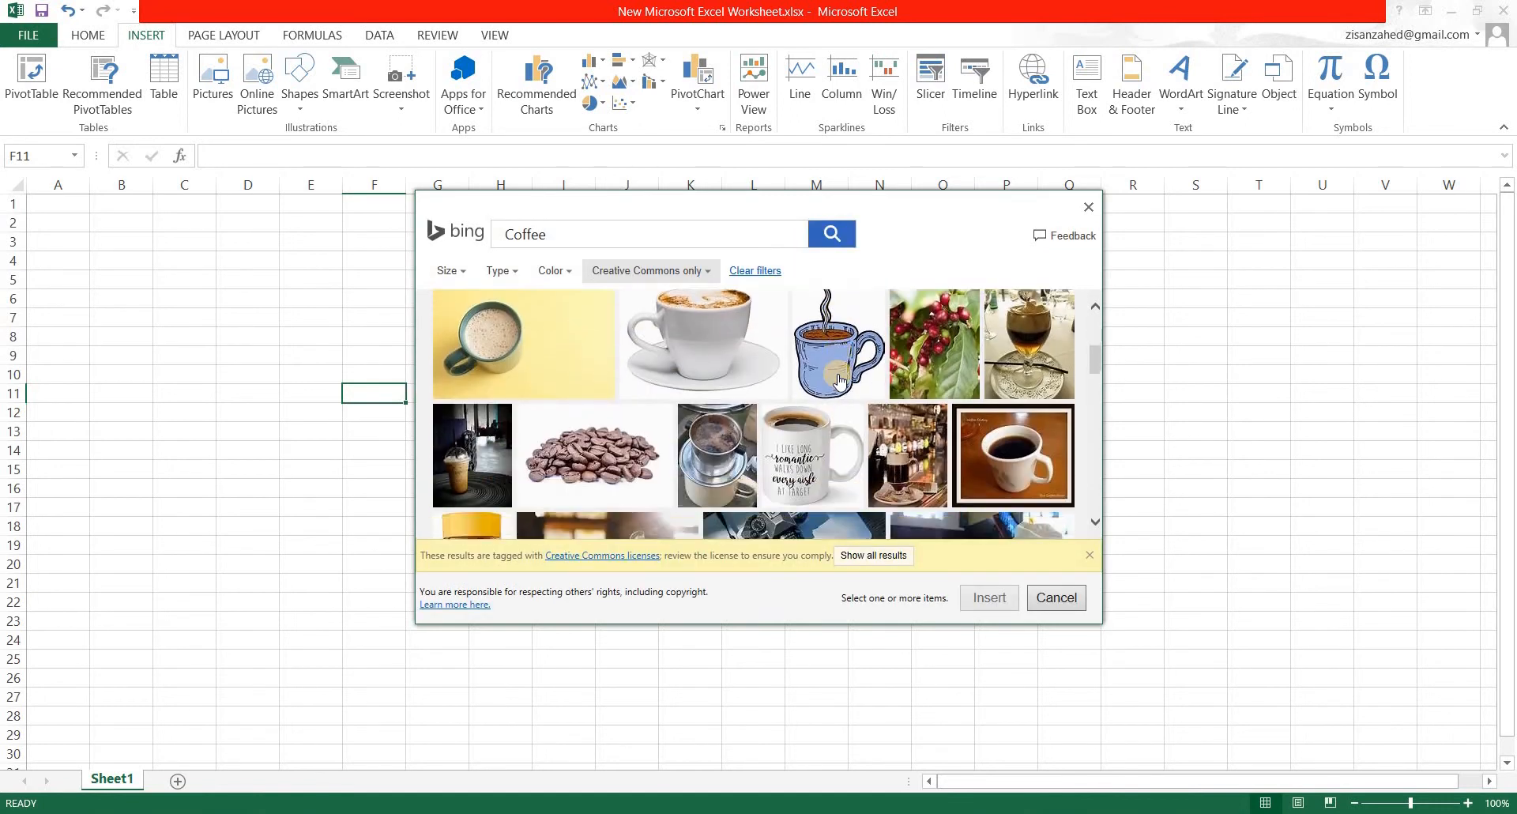
pyautogui.scroll(-15, 839, 382)
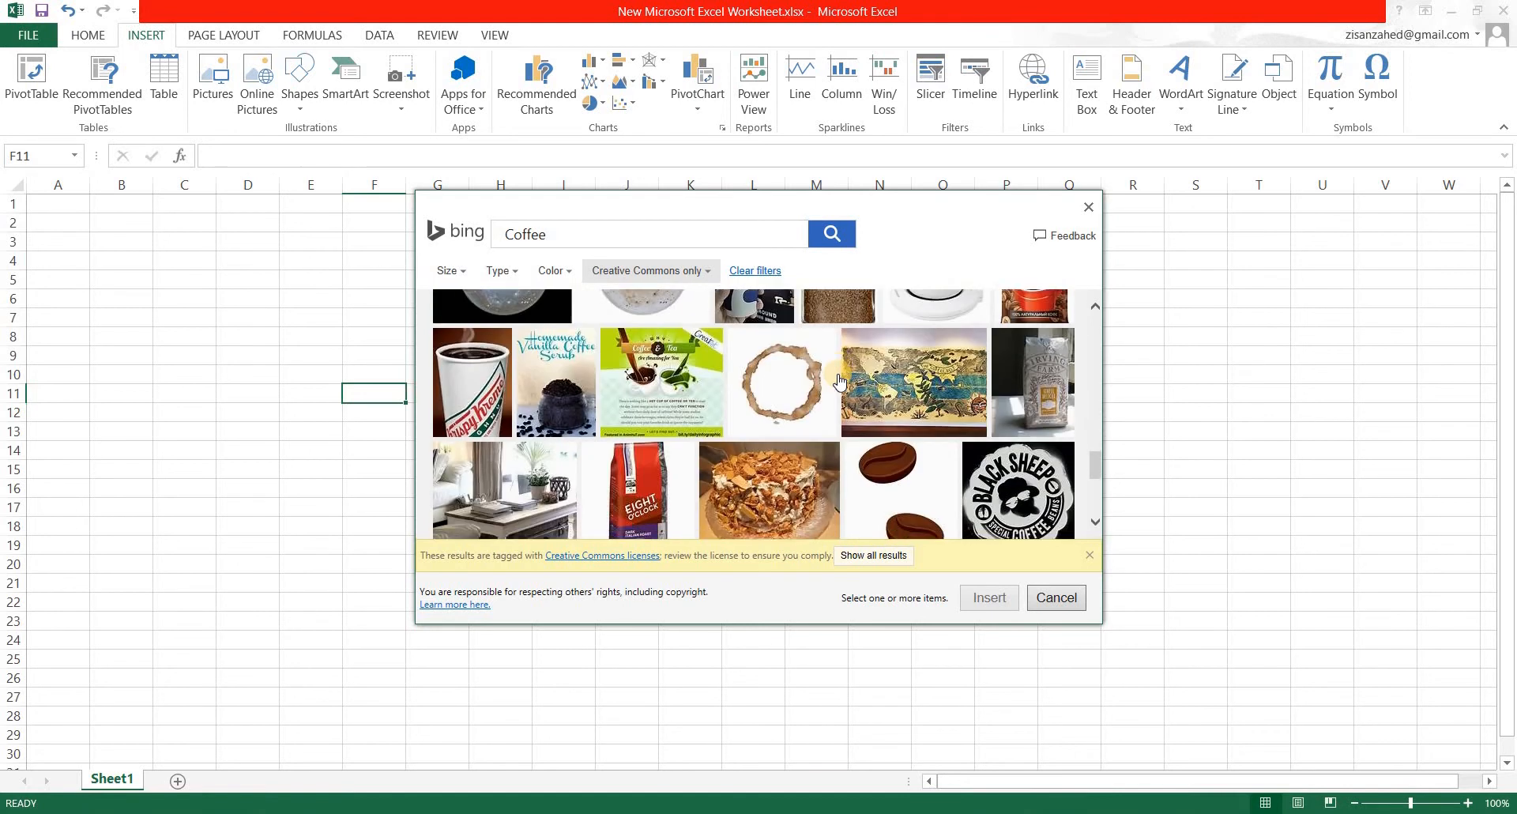
pyautogui.scroll(15, 839, 382)
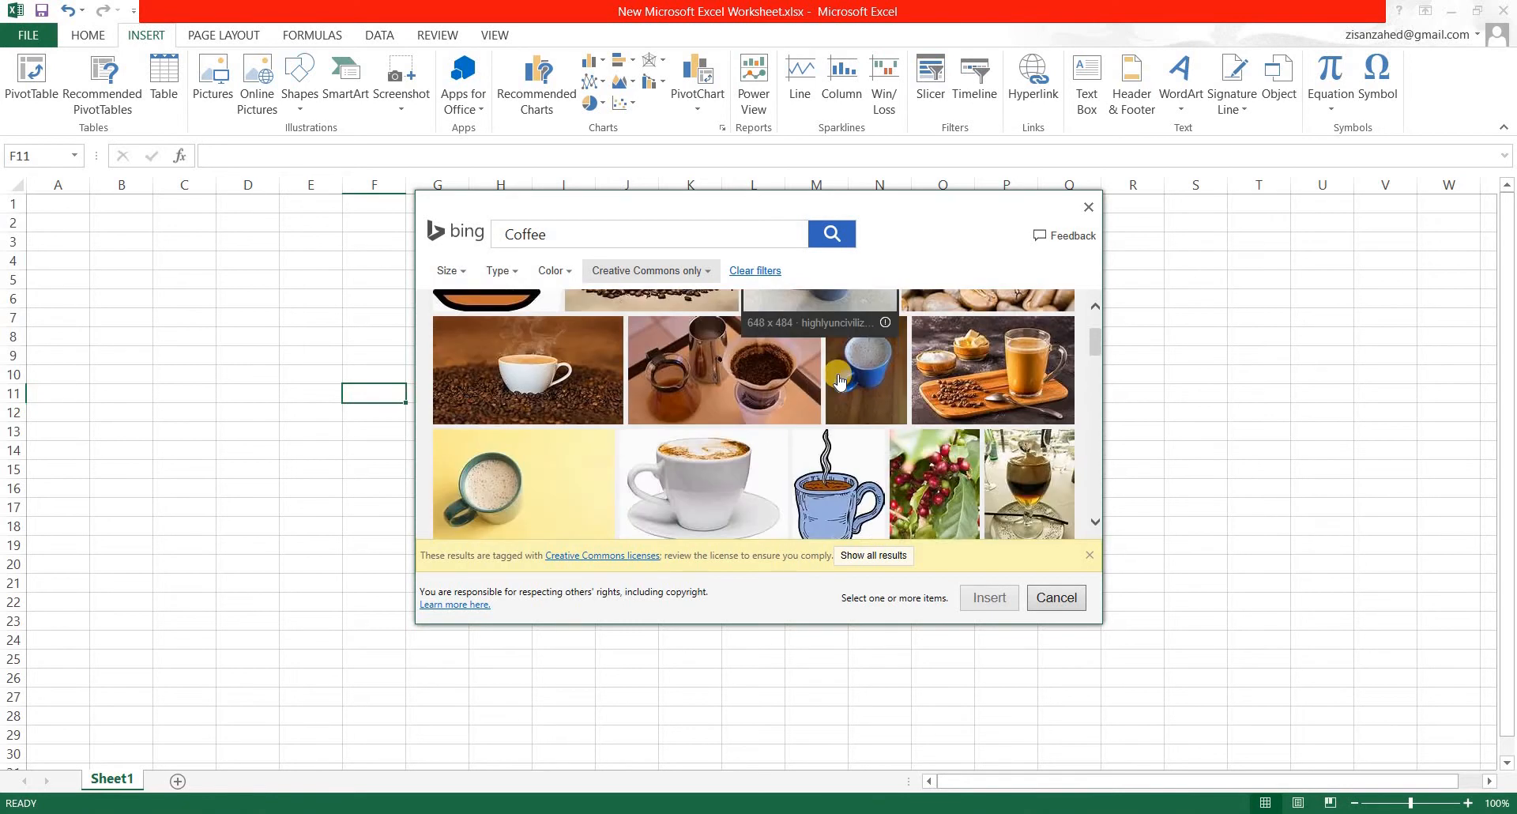
pyautogui.scroll(3, 840, 382)
pyautogui.click(519, 338)
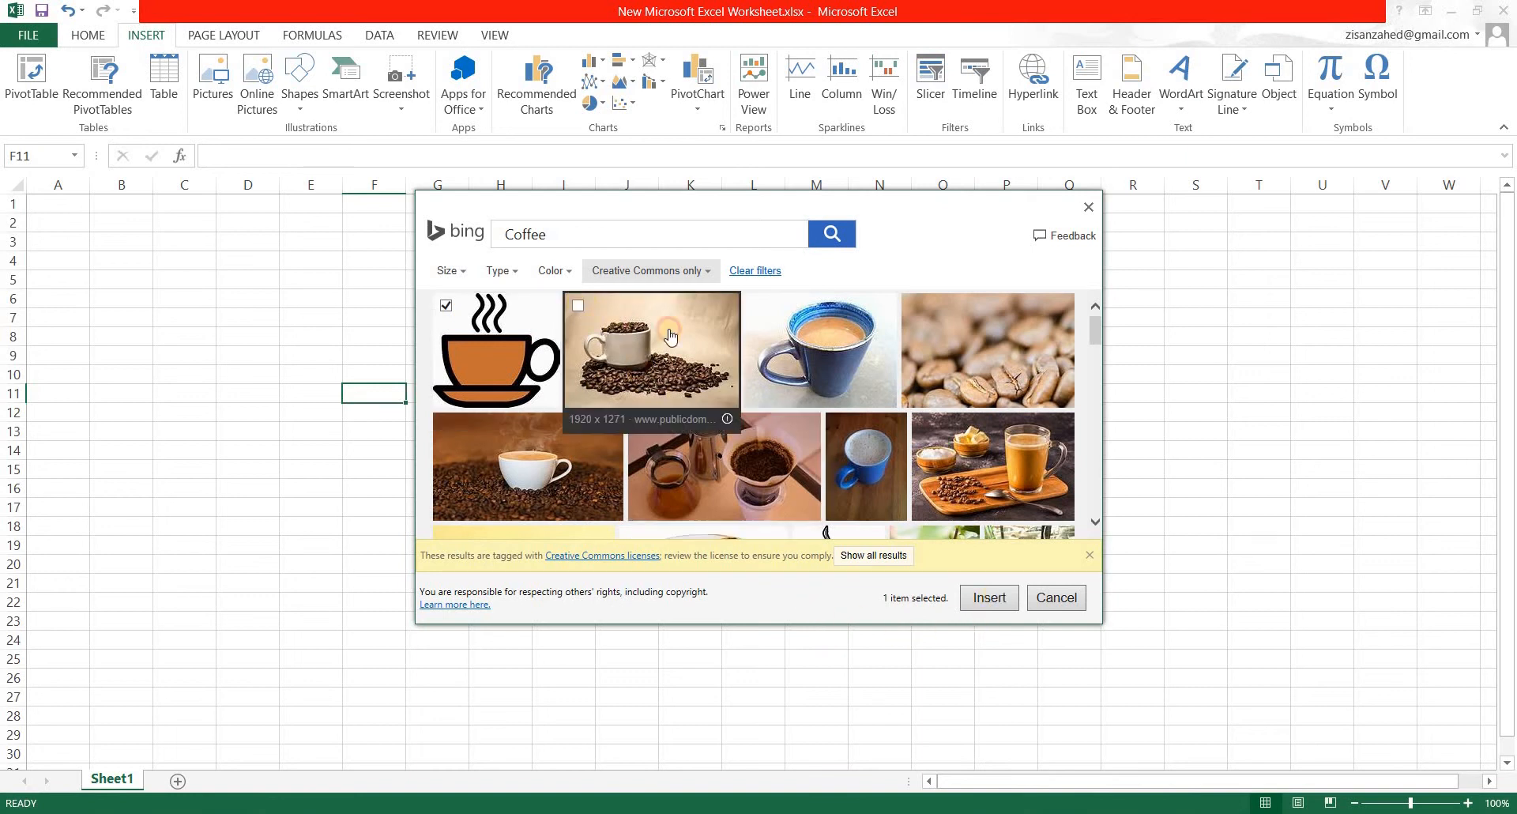
pyautogui.click(576, 316)
pyautogui.click(576, 316)
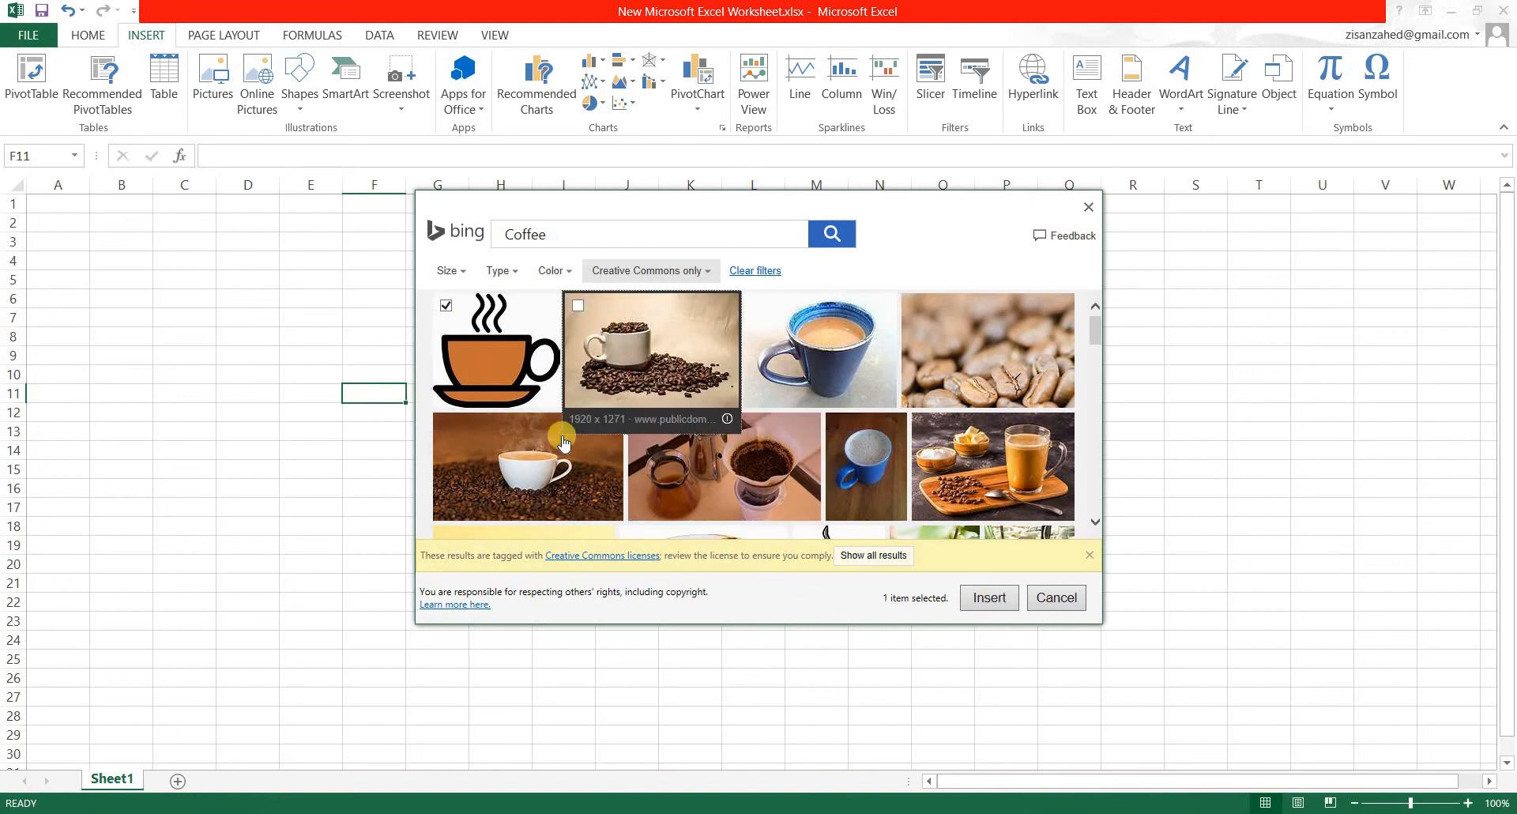
pyautogui.click(989, 598)
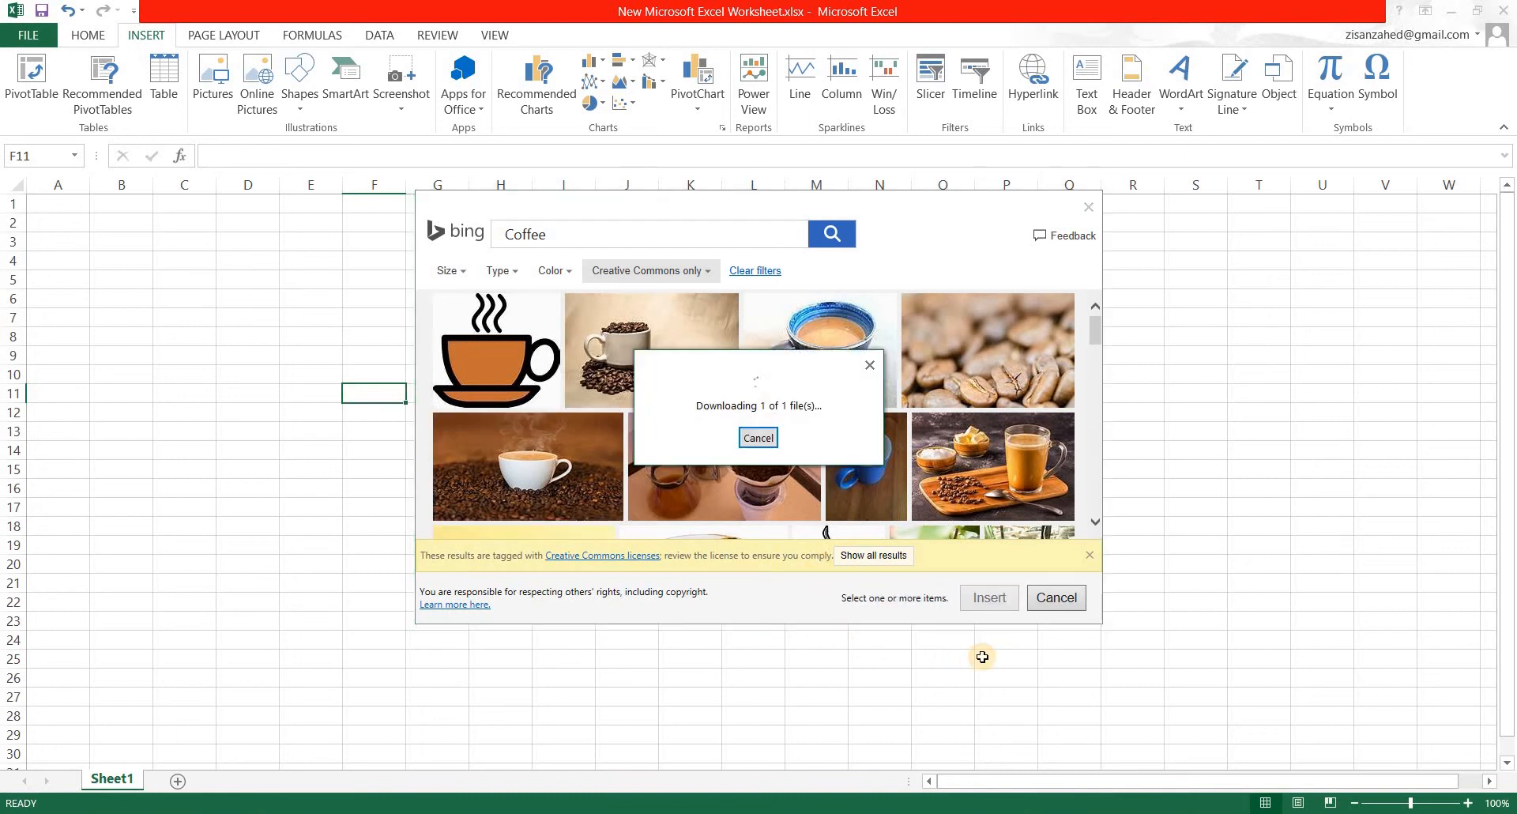
# Reposition the coffee cup picture so it covers roughly cells K4 to M9.
pyautogui.moveTo(415, 451); pyautogui.dragTo(896, 358)
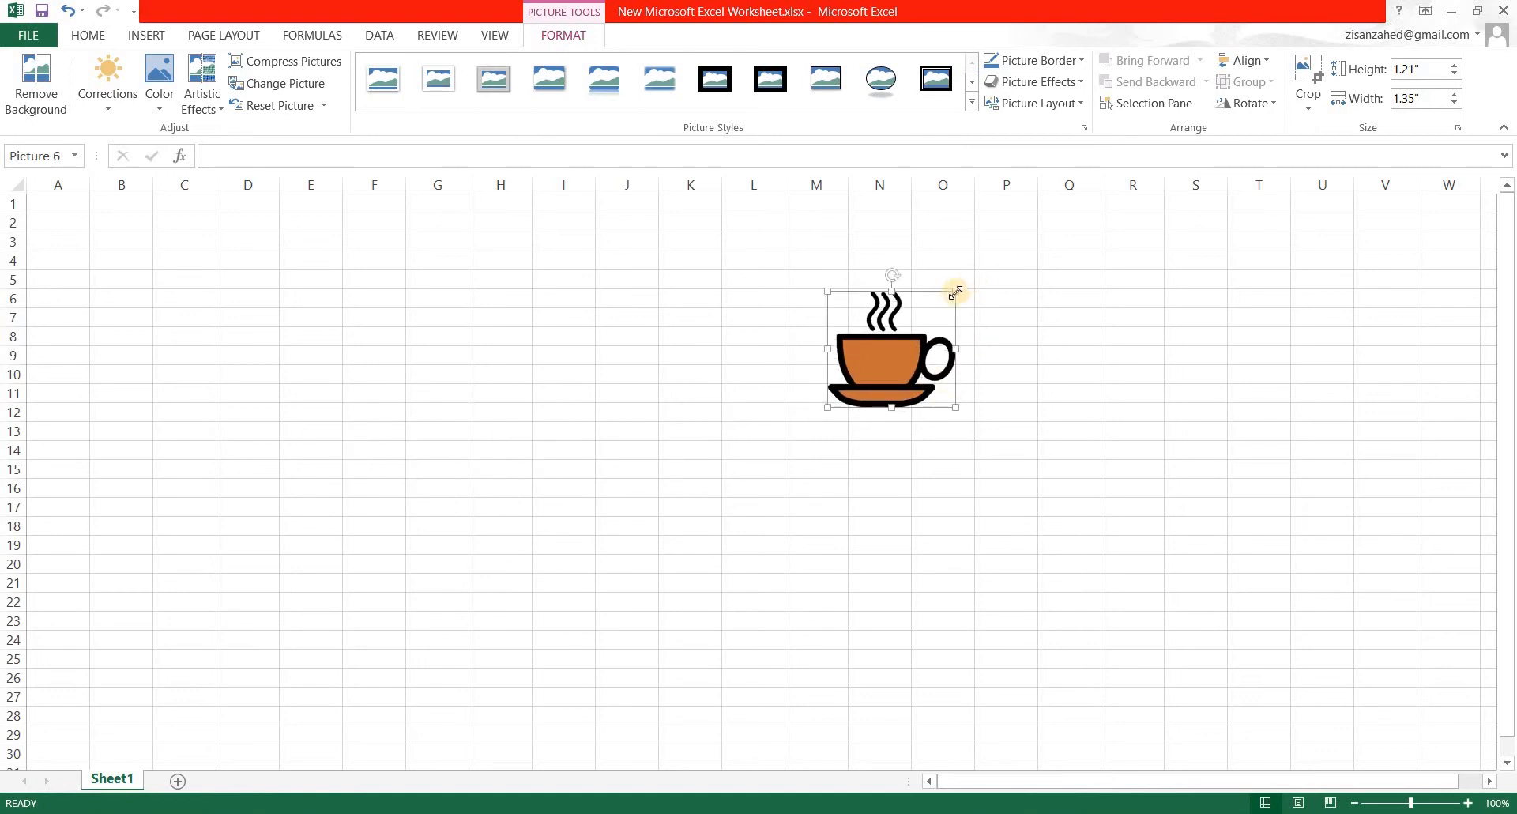
pyautogui.moveTo(862, 355); pyautogui.dragTo(790, 330)
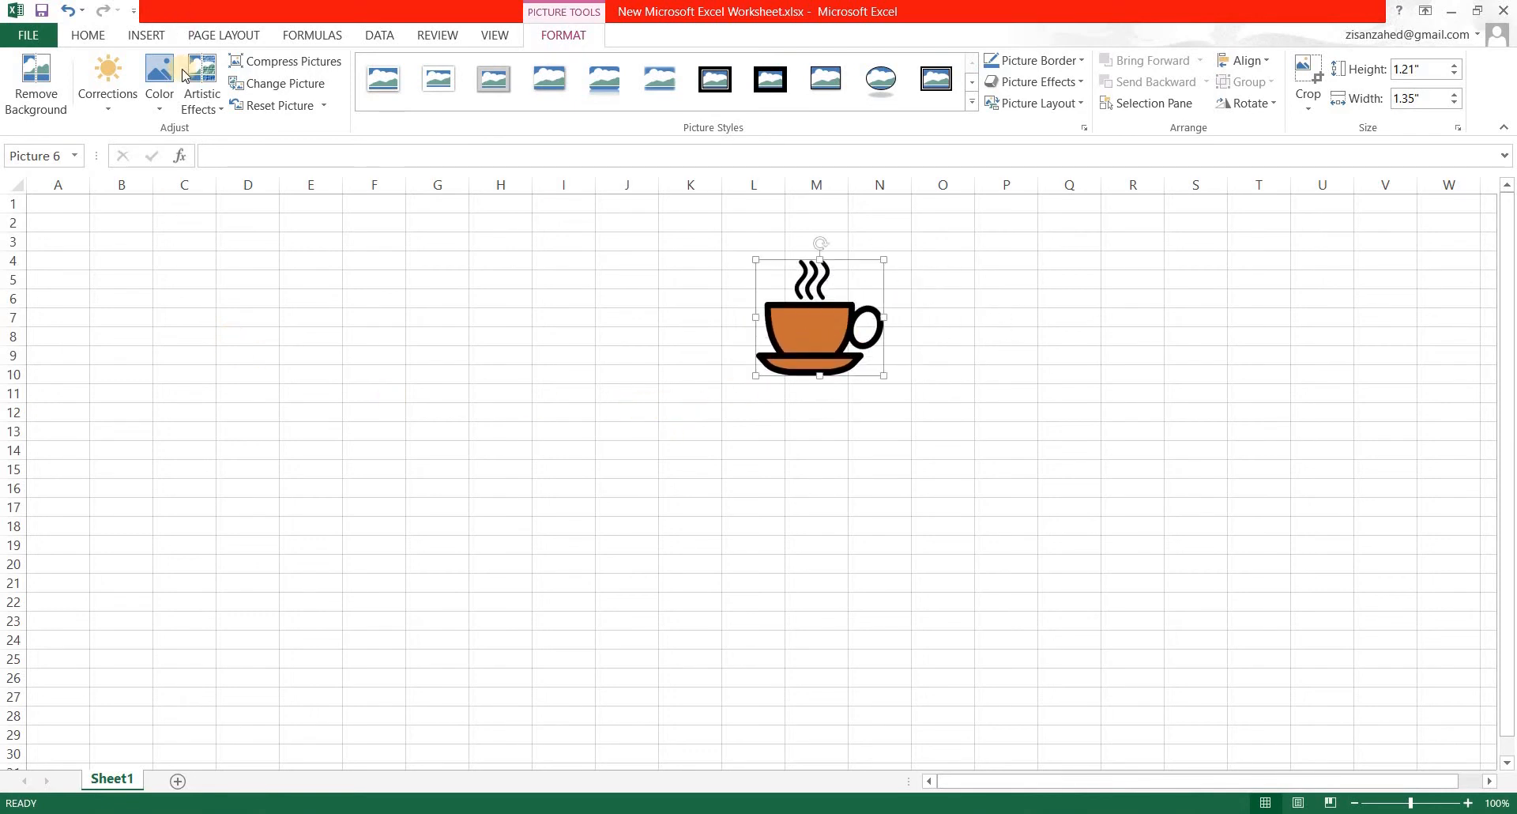
pyautogui.click(142, 36)
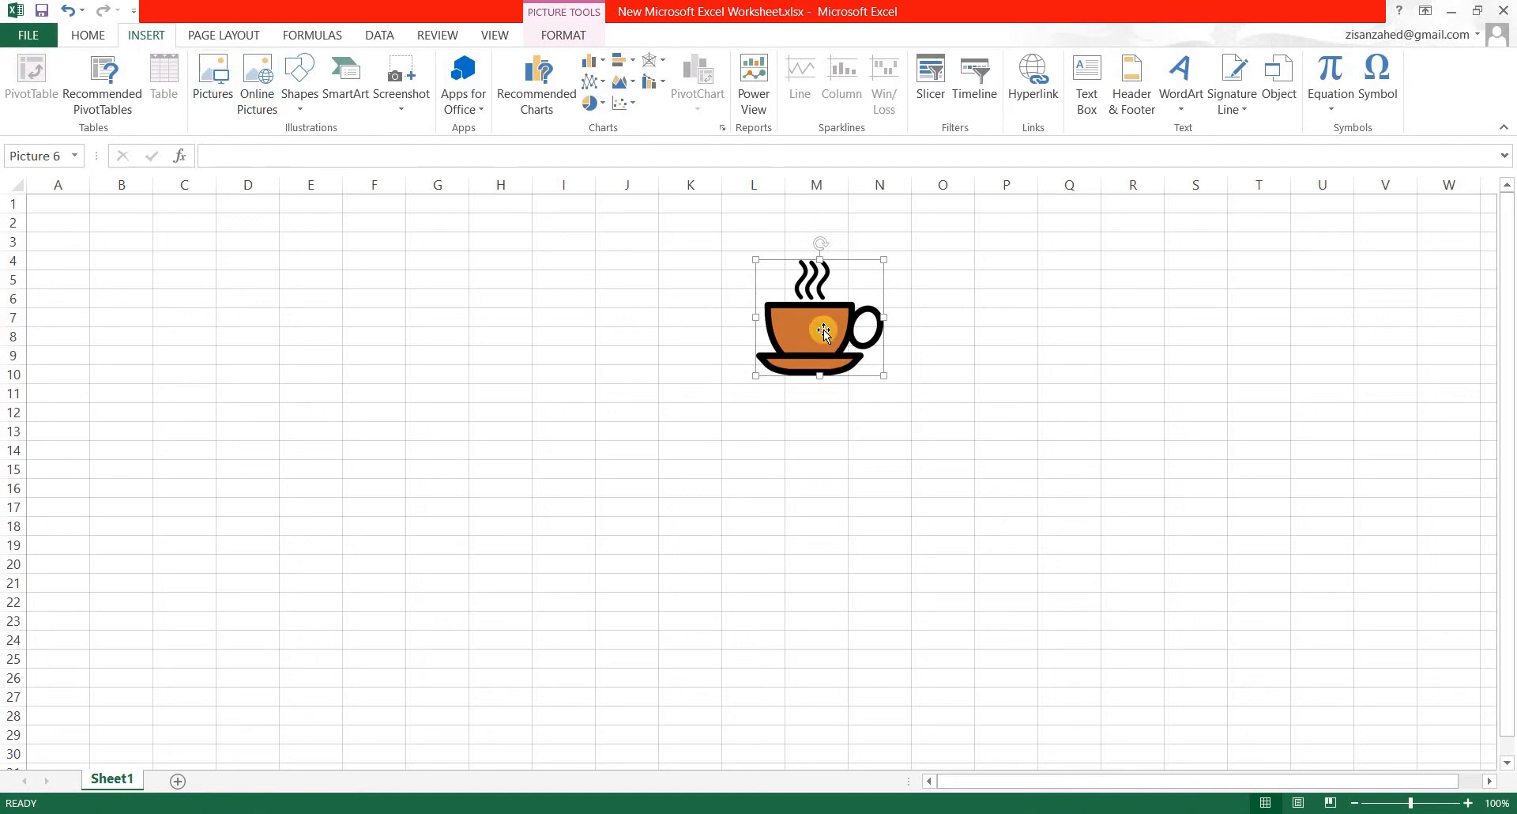
pyautogui.moveTo(824, 332); pyautogui.dragTo(751, 318)
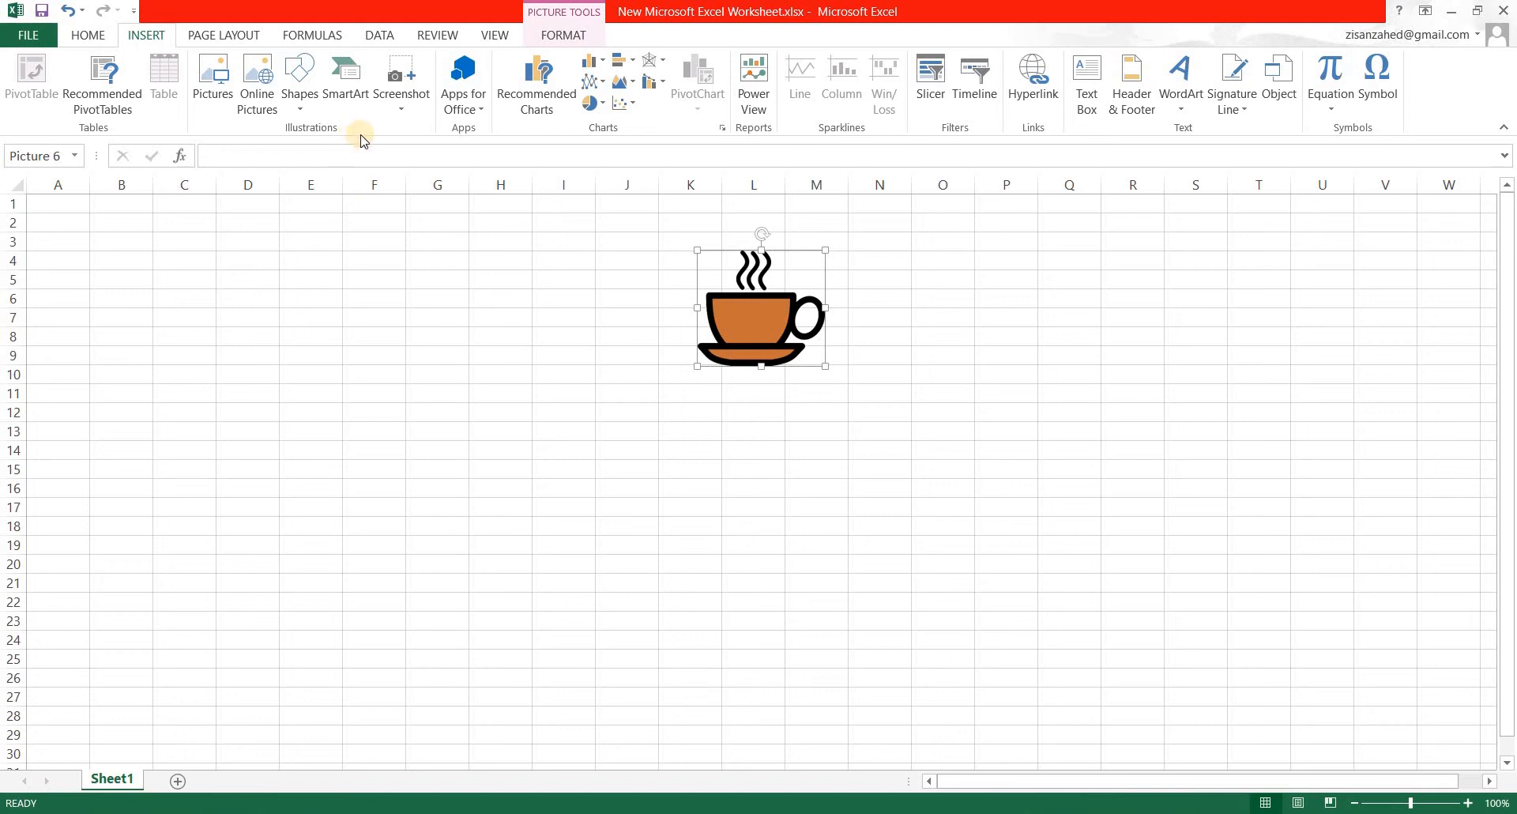
# Look through the Color and Corrections presets available for the coffee cup picture without applying one.
pyautogui.click(560, 37)
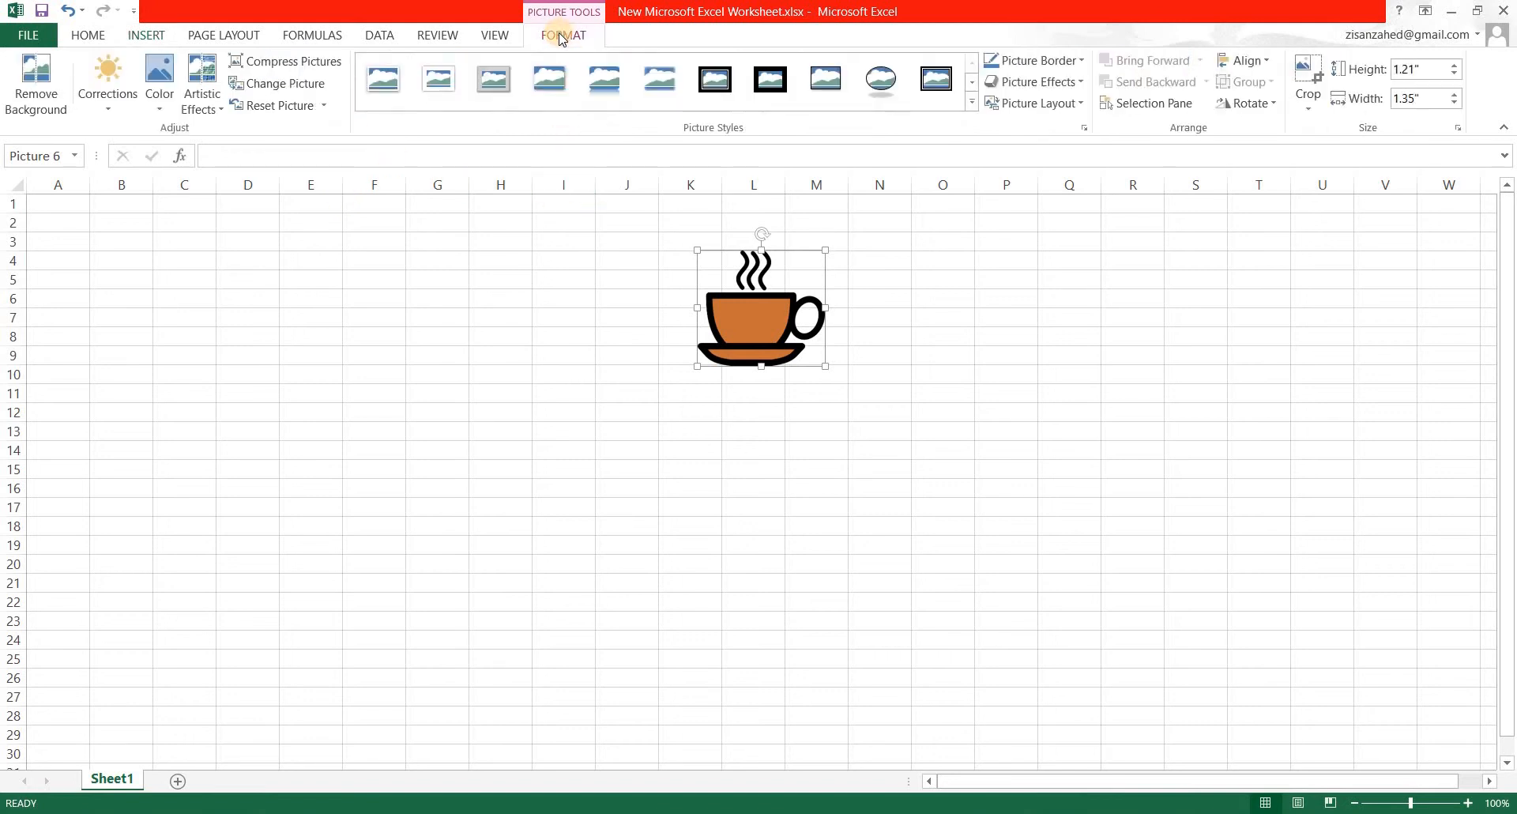
pyautogui.click(161, 113)
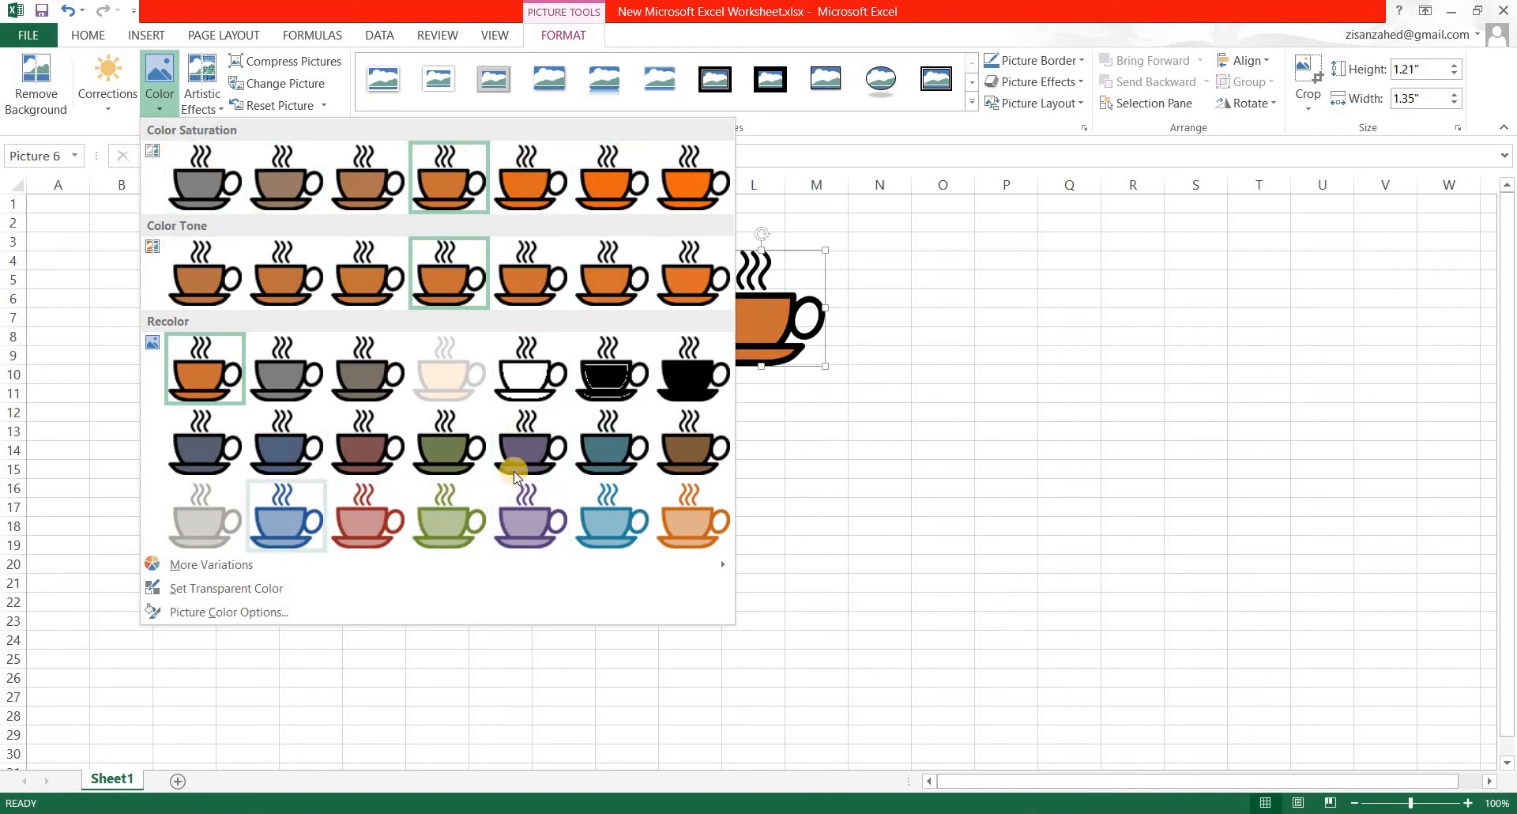
pyautogui.click(107, 111)
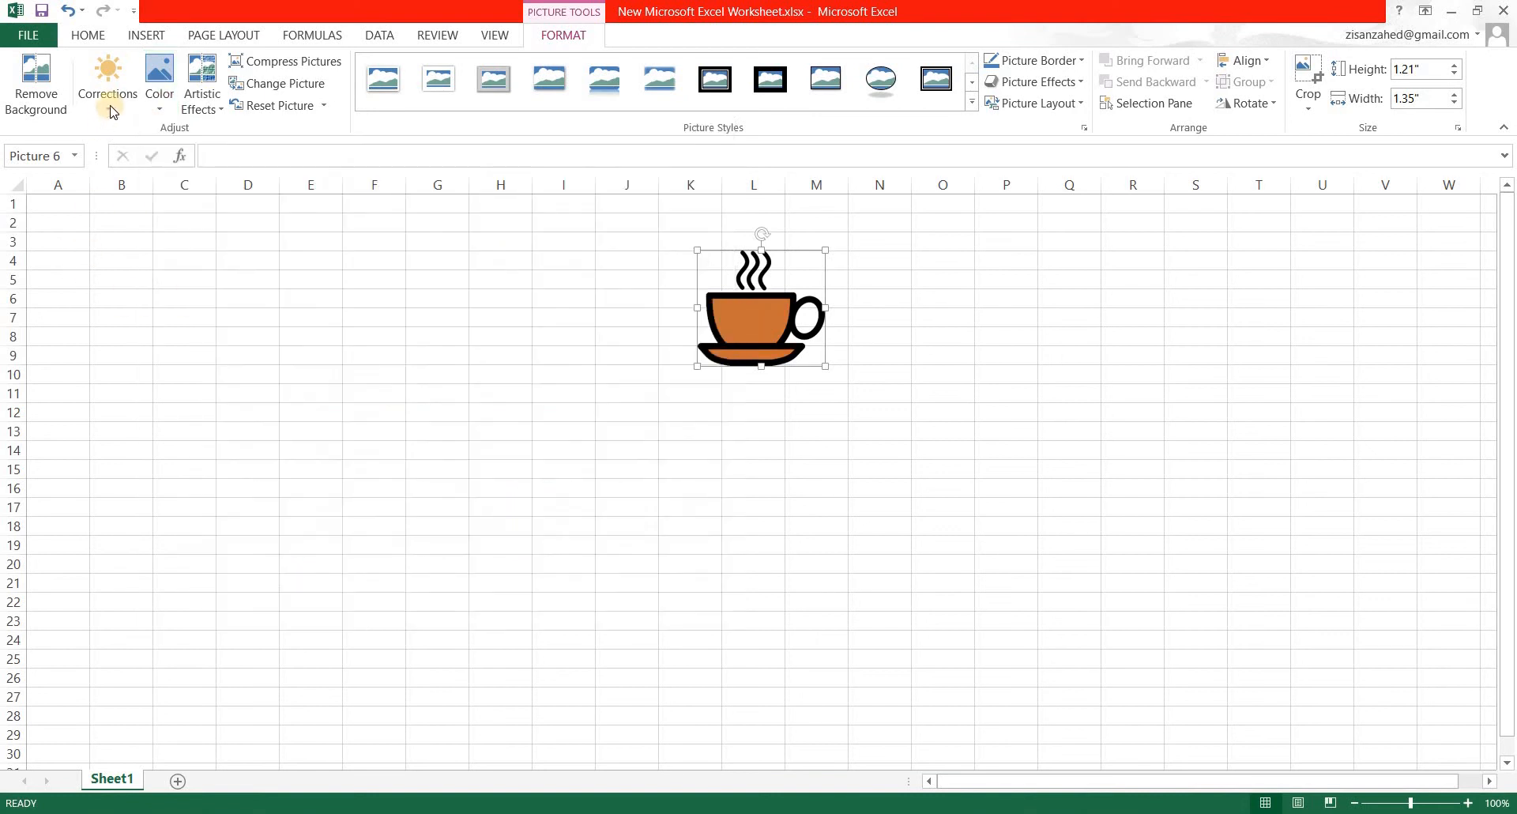
pyautogui.click(108, 113)
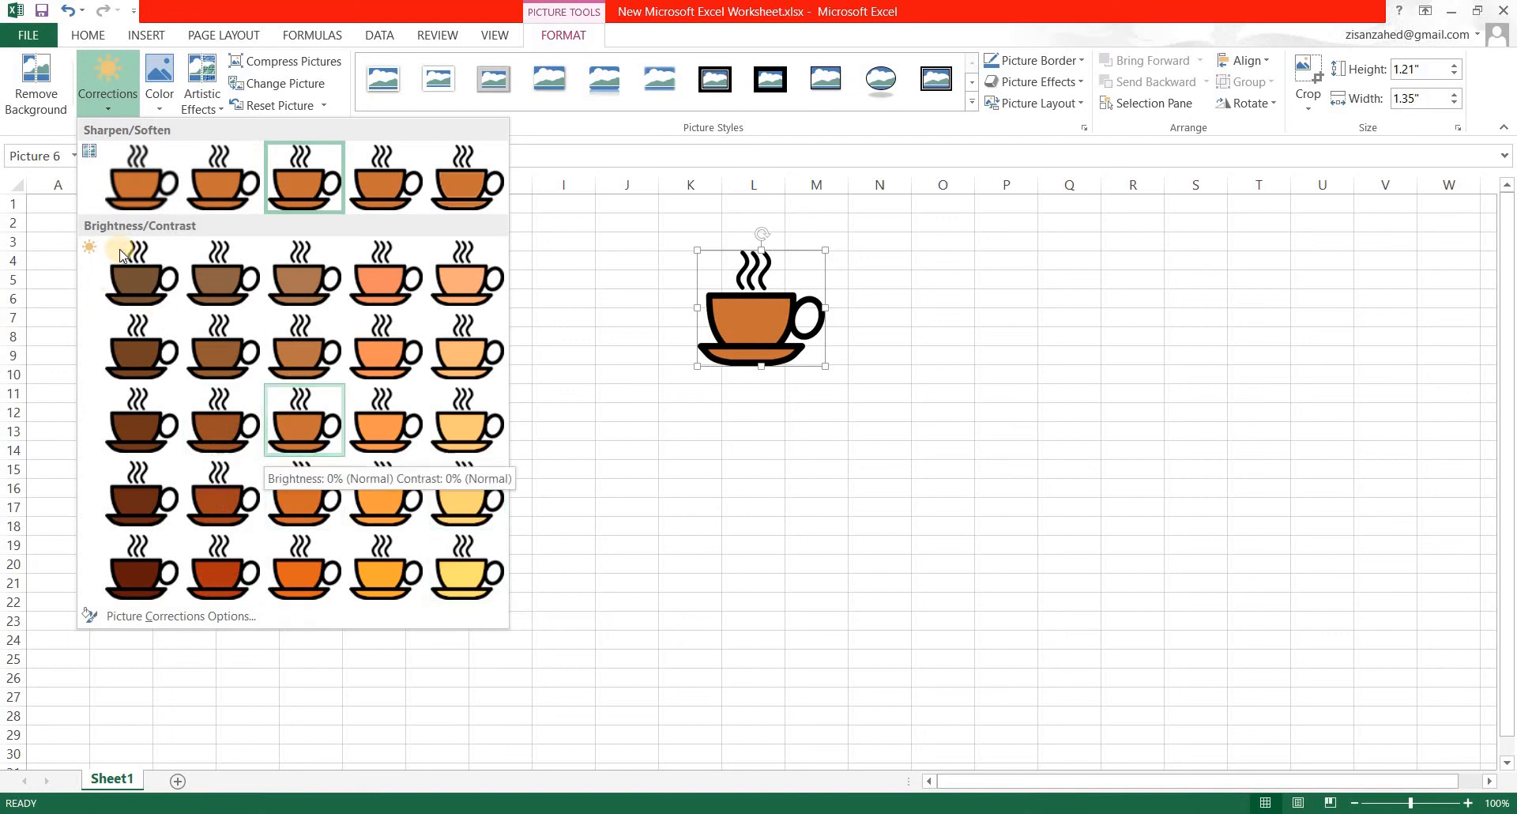
pyautogui.click(545, 318)
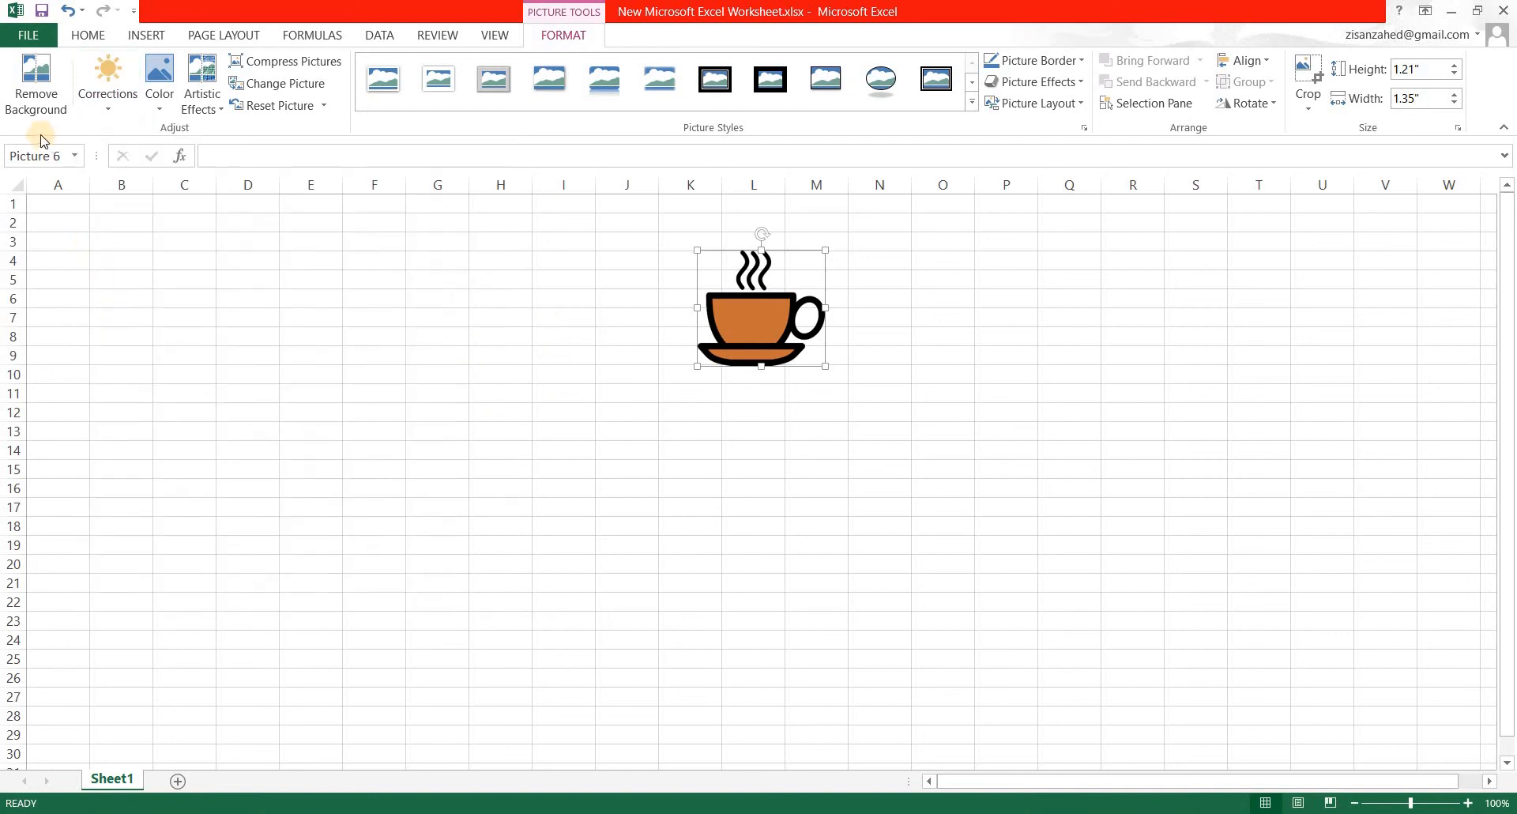
# Remove the background of the coffee cup picture using the automatically marked area, and deselect the picture.
pyautogui.click(38, 110)
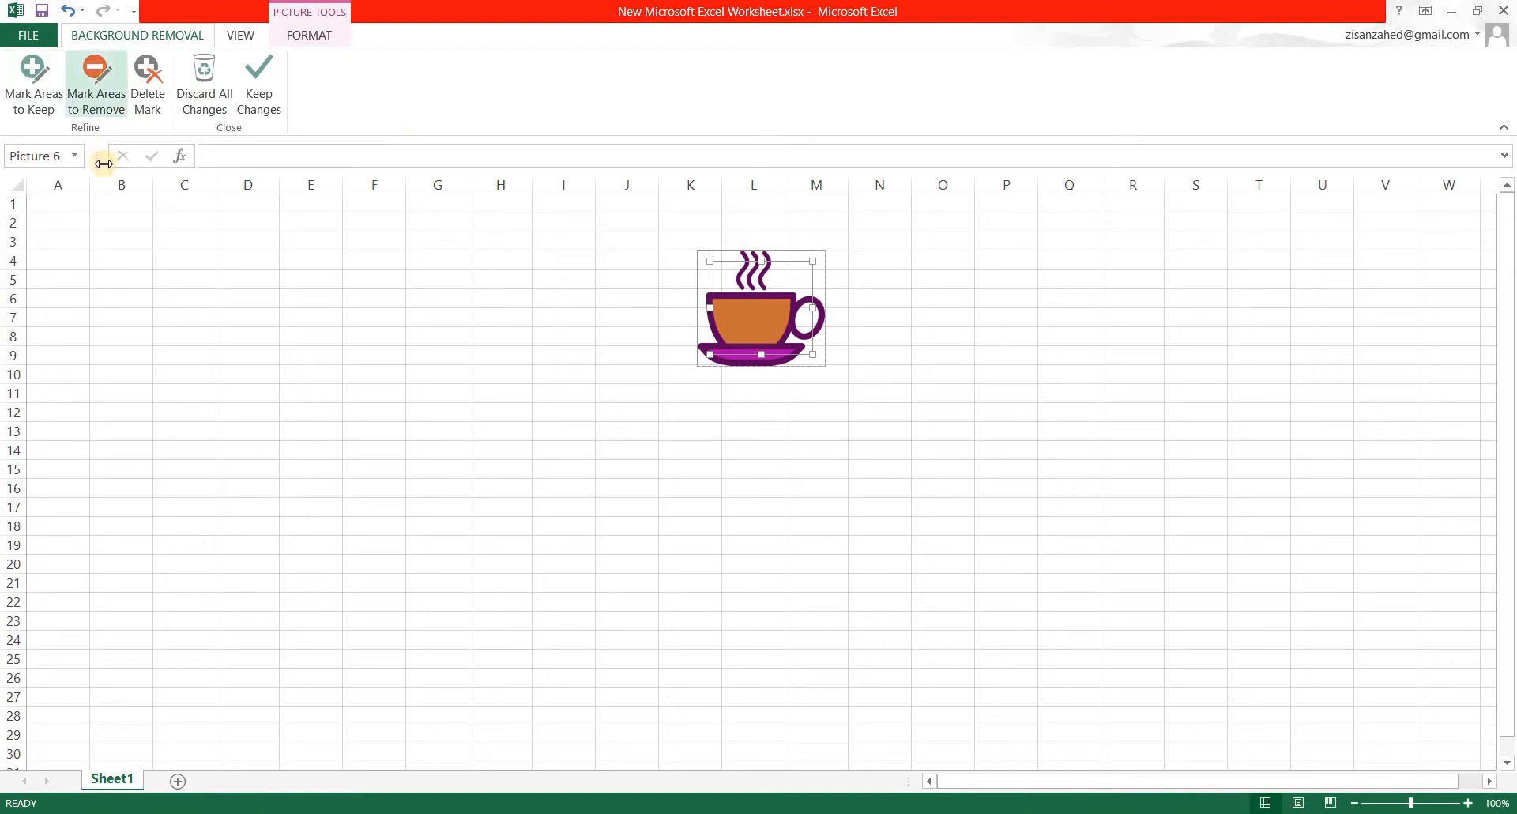
pyautogui.click(237, 37)
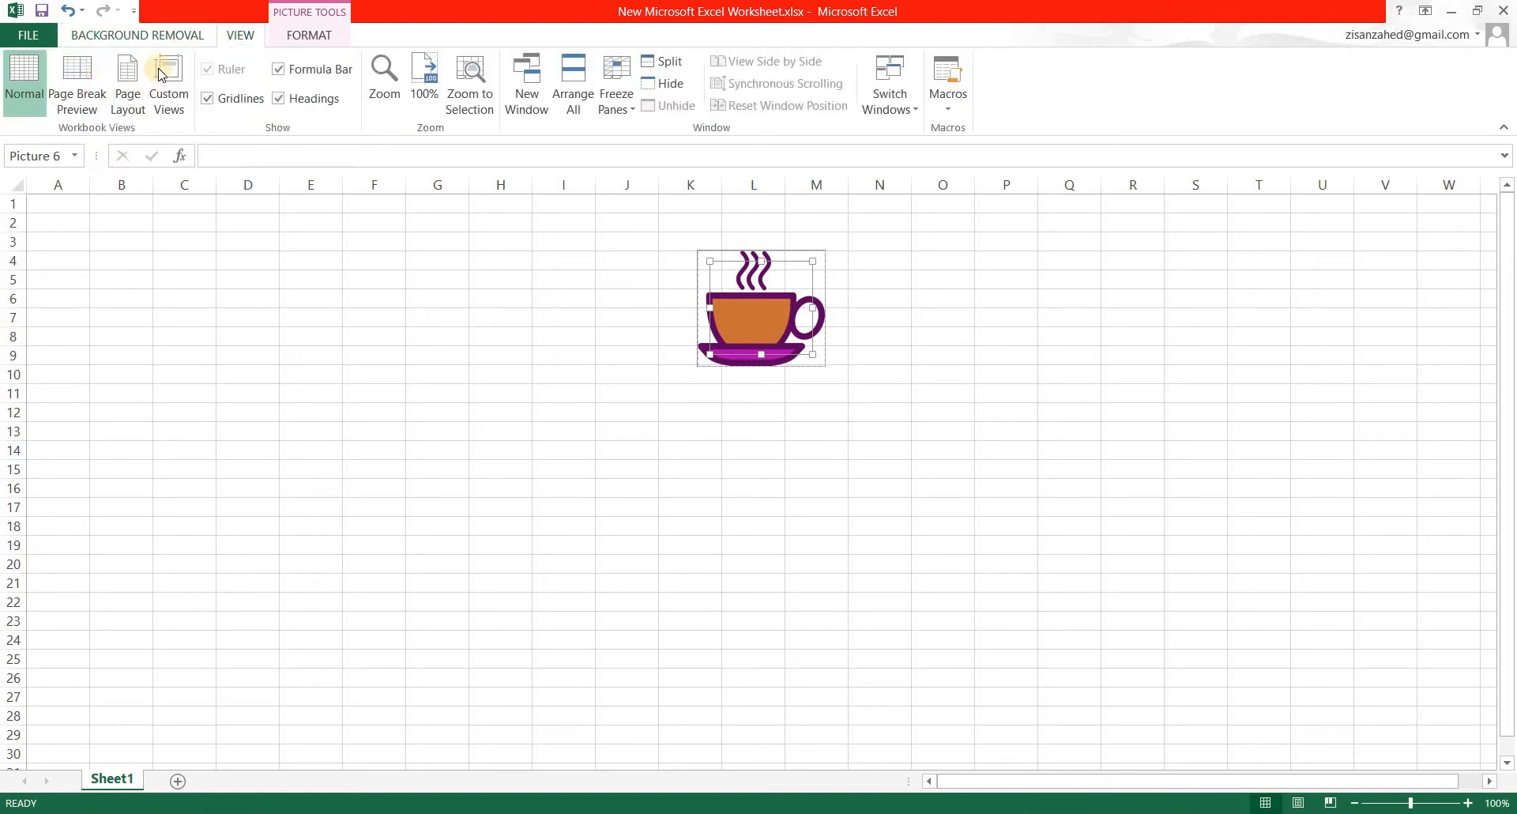
pyautogui.click(168, 36)
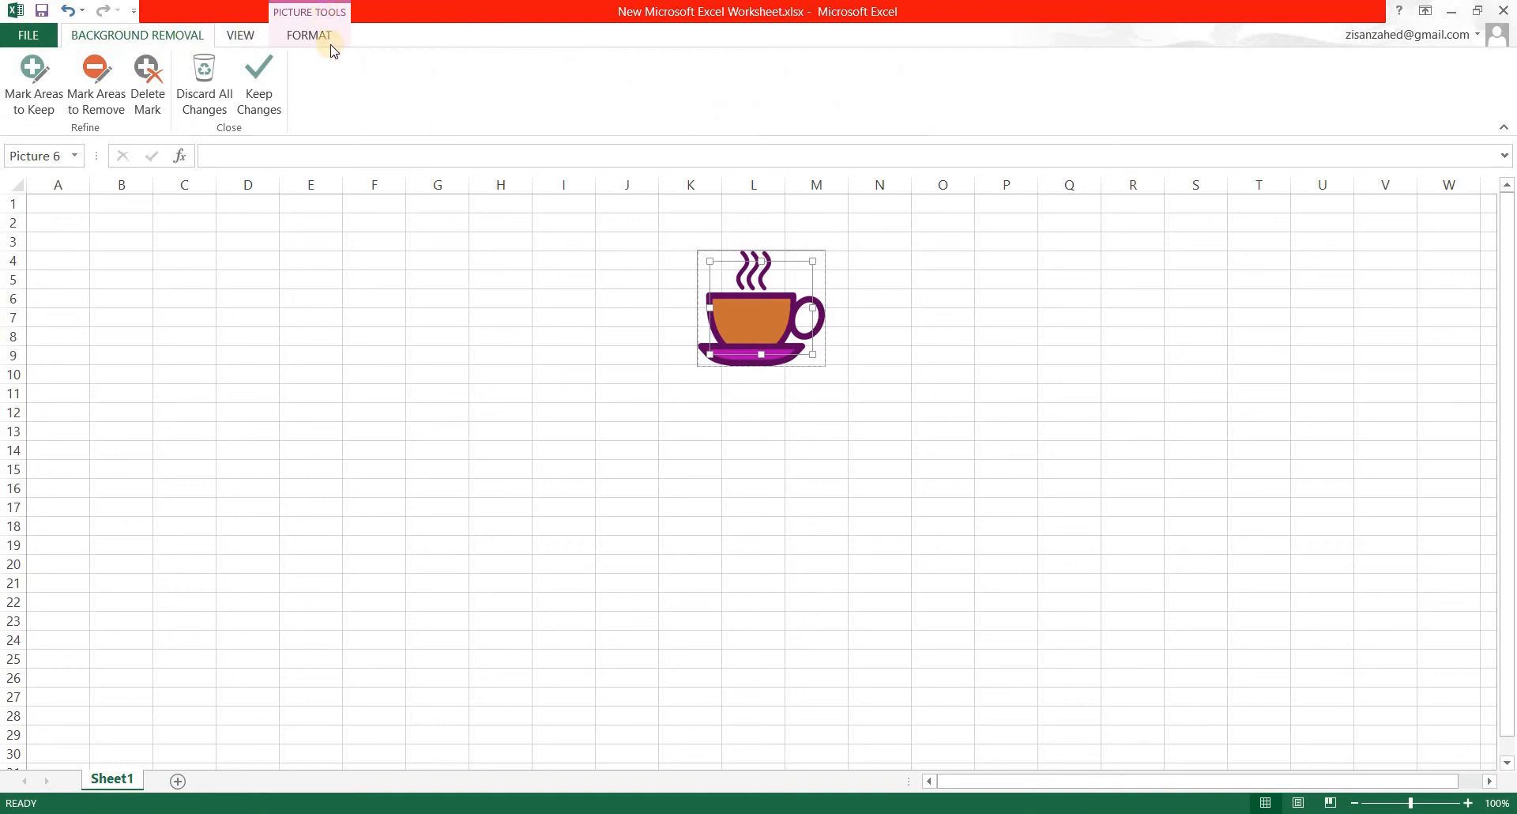
pyautogui.click(522, 324)
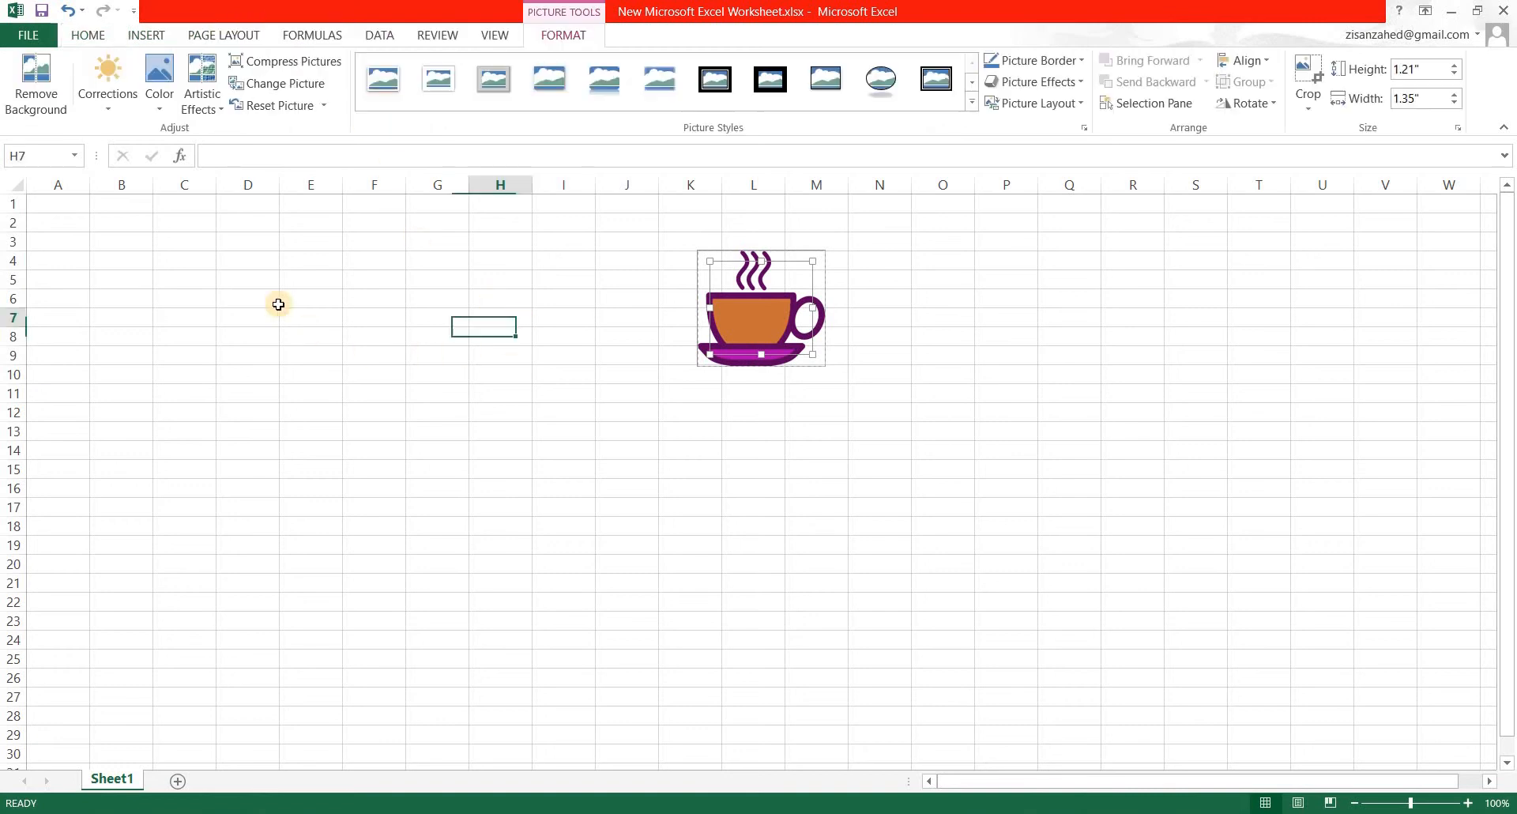
pyautogui.doubleClick(758, 322)
pyautogui.click(33, 99)
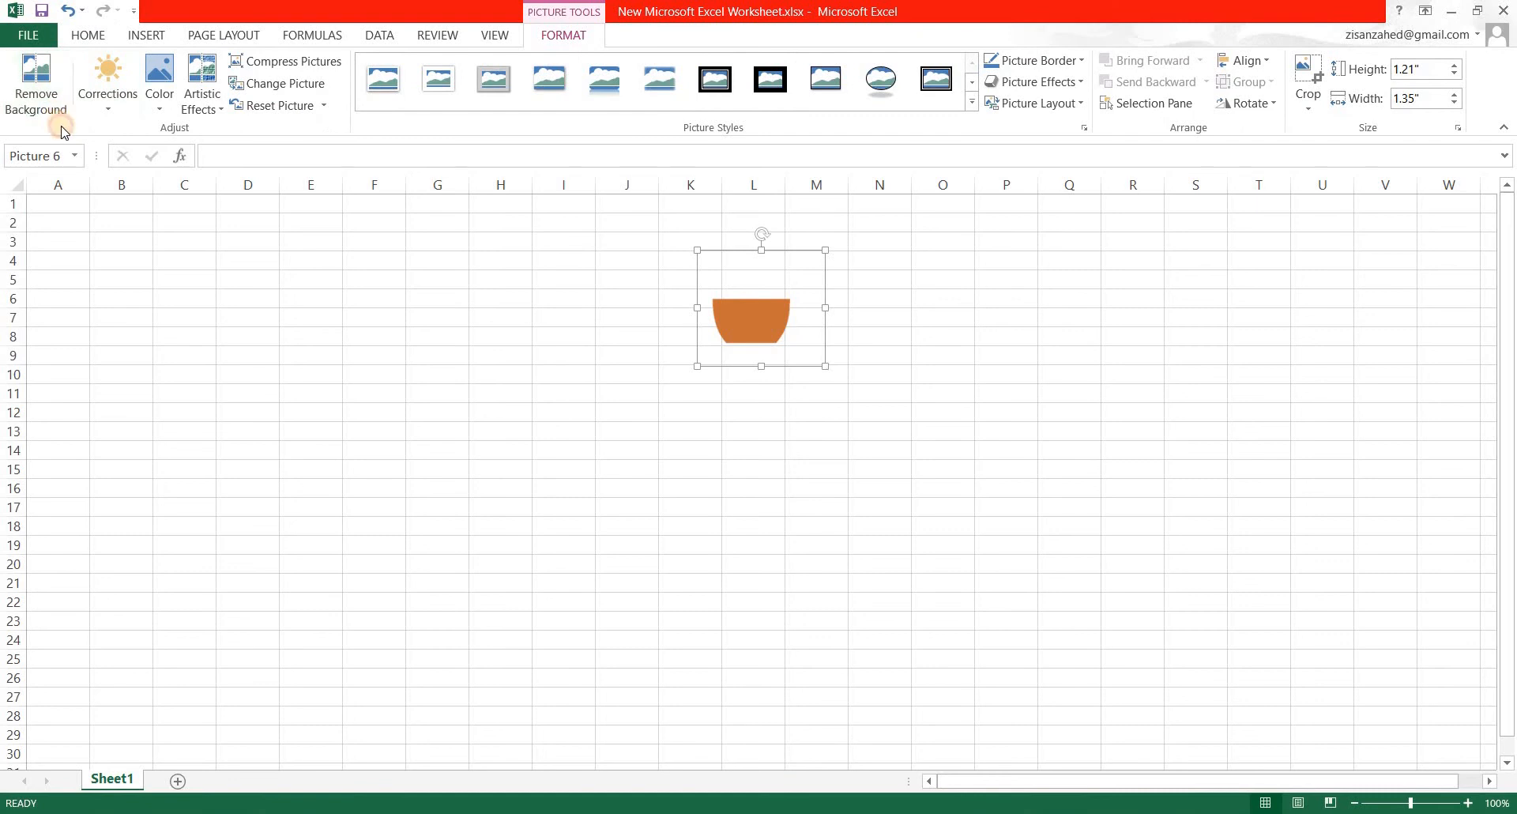
pyautogui.click(344, 360)
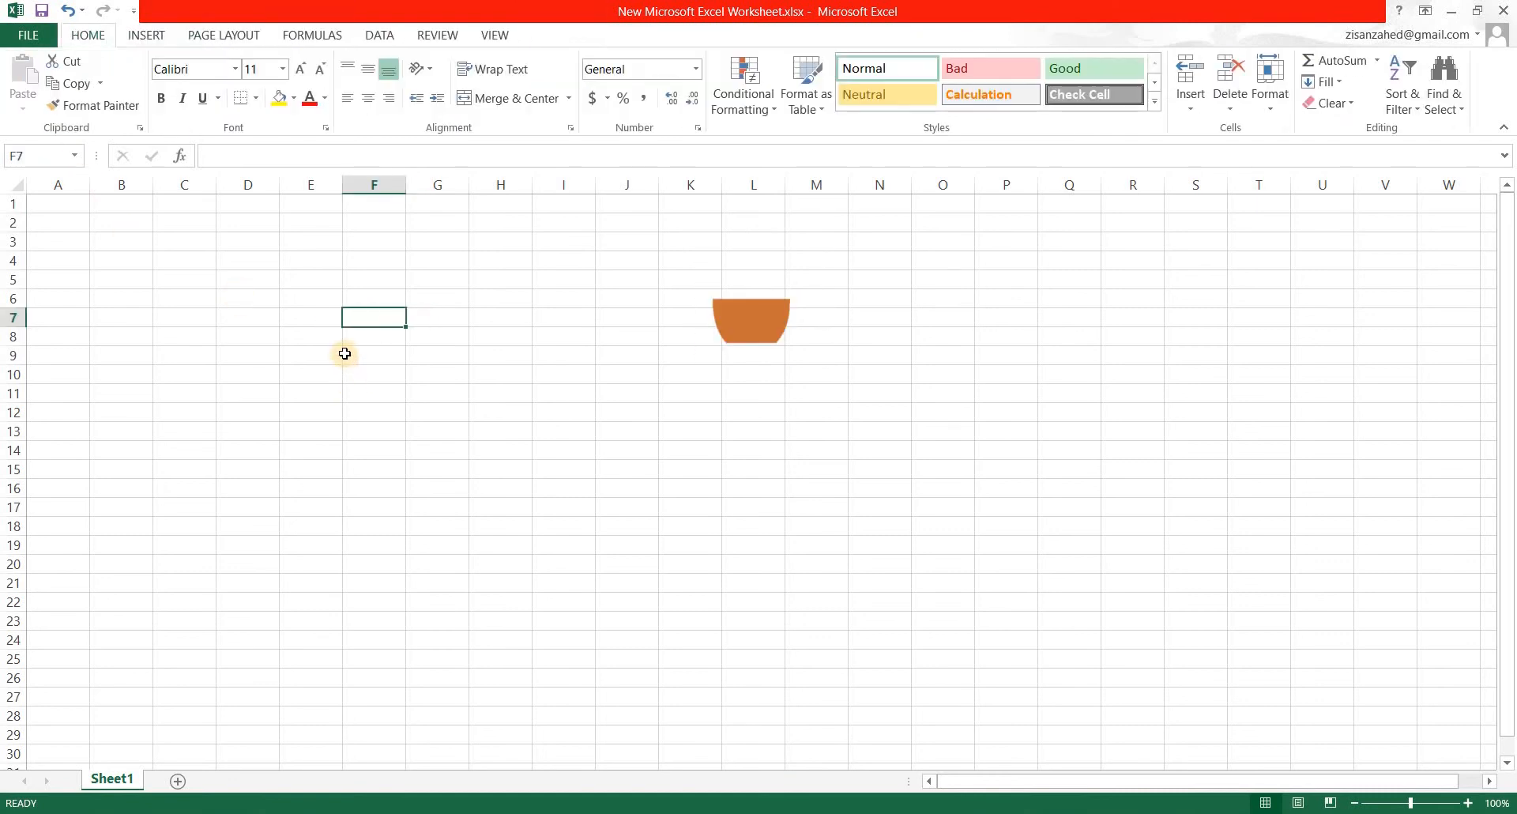
# Undo the background removal on the coffee cup picture.
pyautogui.hotkey('ctrl', 'z')
pyautogui.press('Escape')
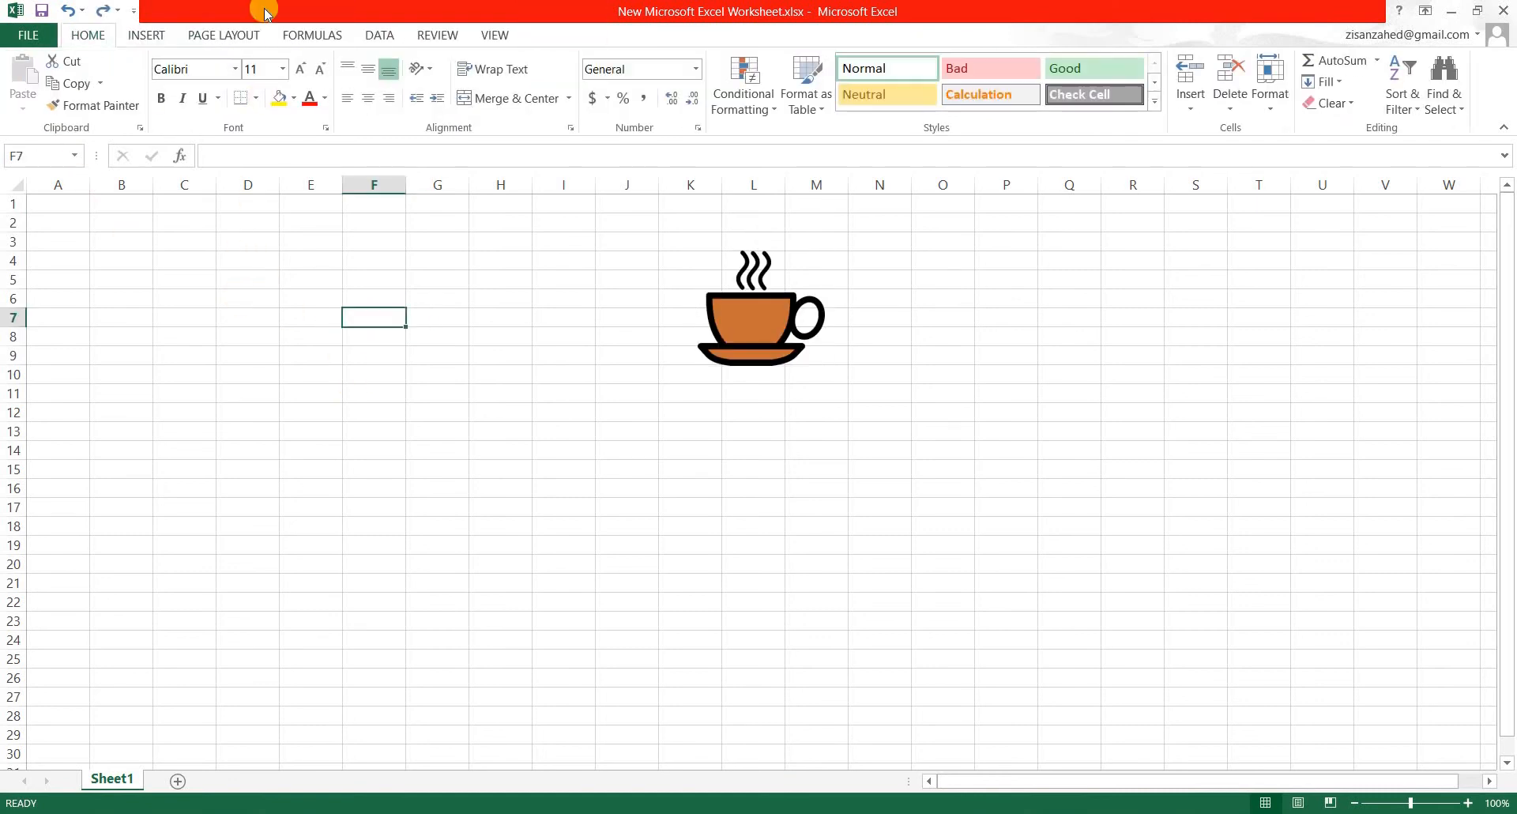
pyautogui.click(145, 38)
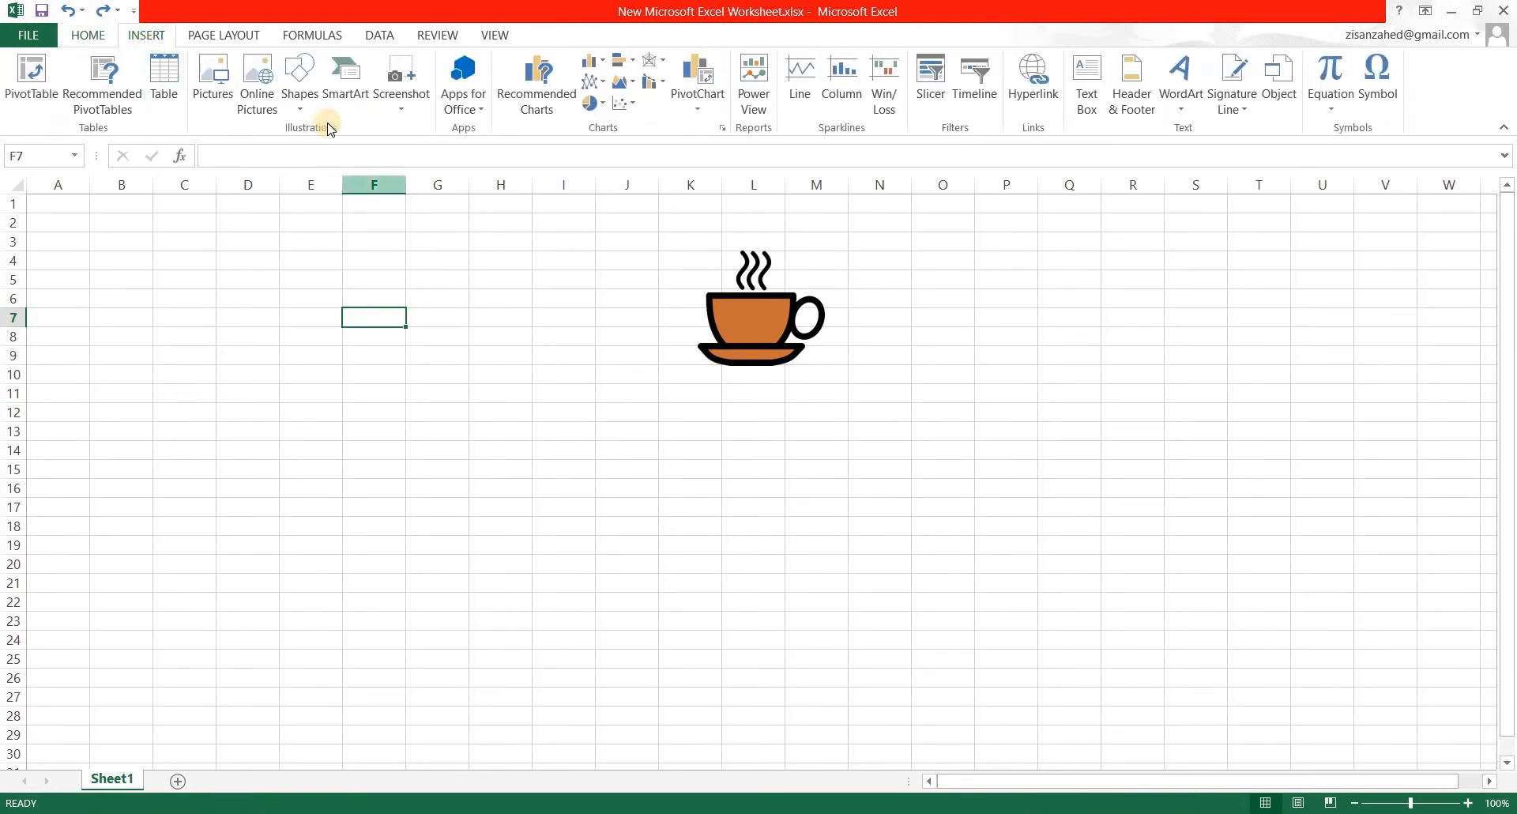
# Look through the picture style previews for the coffee cup picture without applying one, and deselect the picture.
pyautogui.click(770, 309)
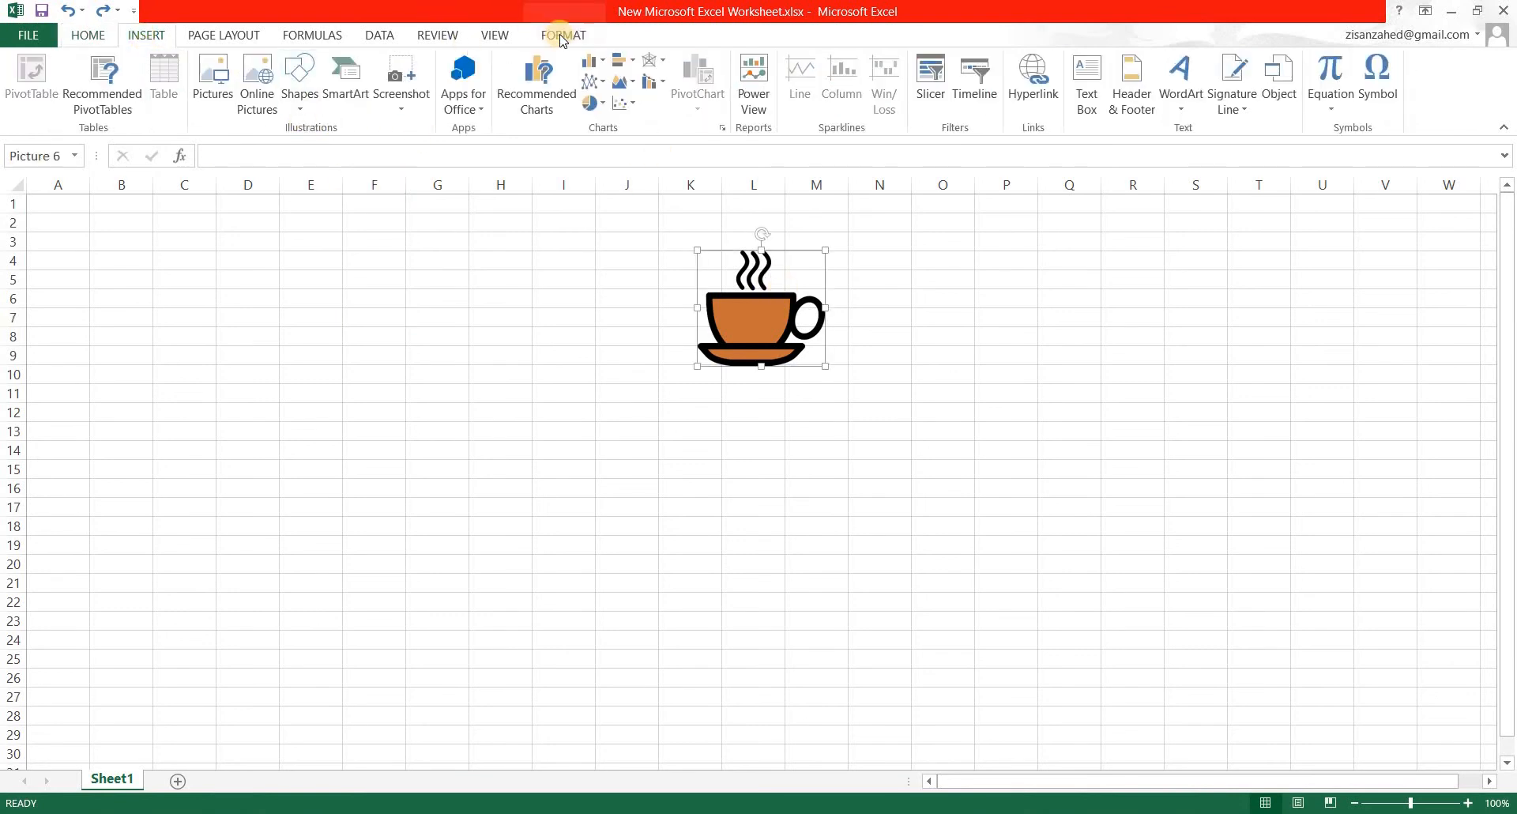
pyautogui.click(563, 35)
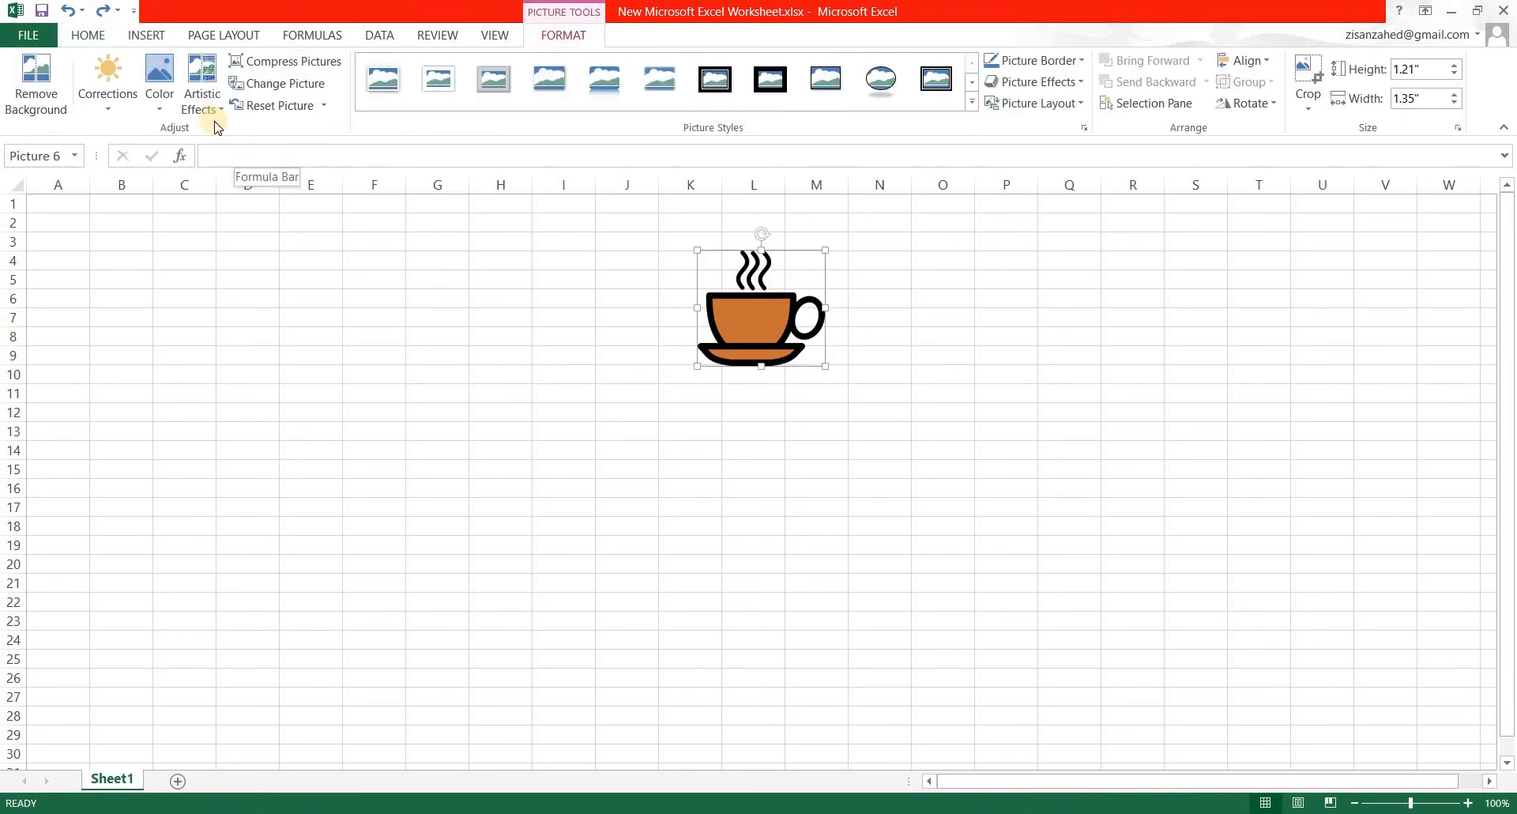
pyautogui.click(382, 79)
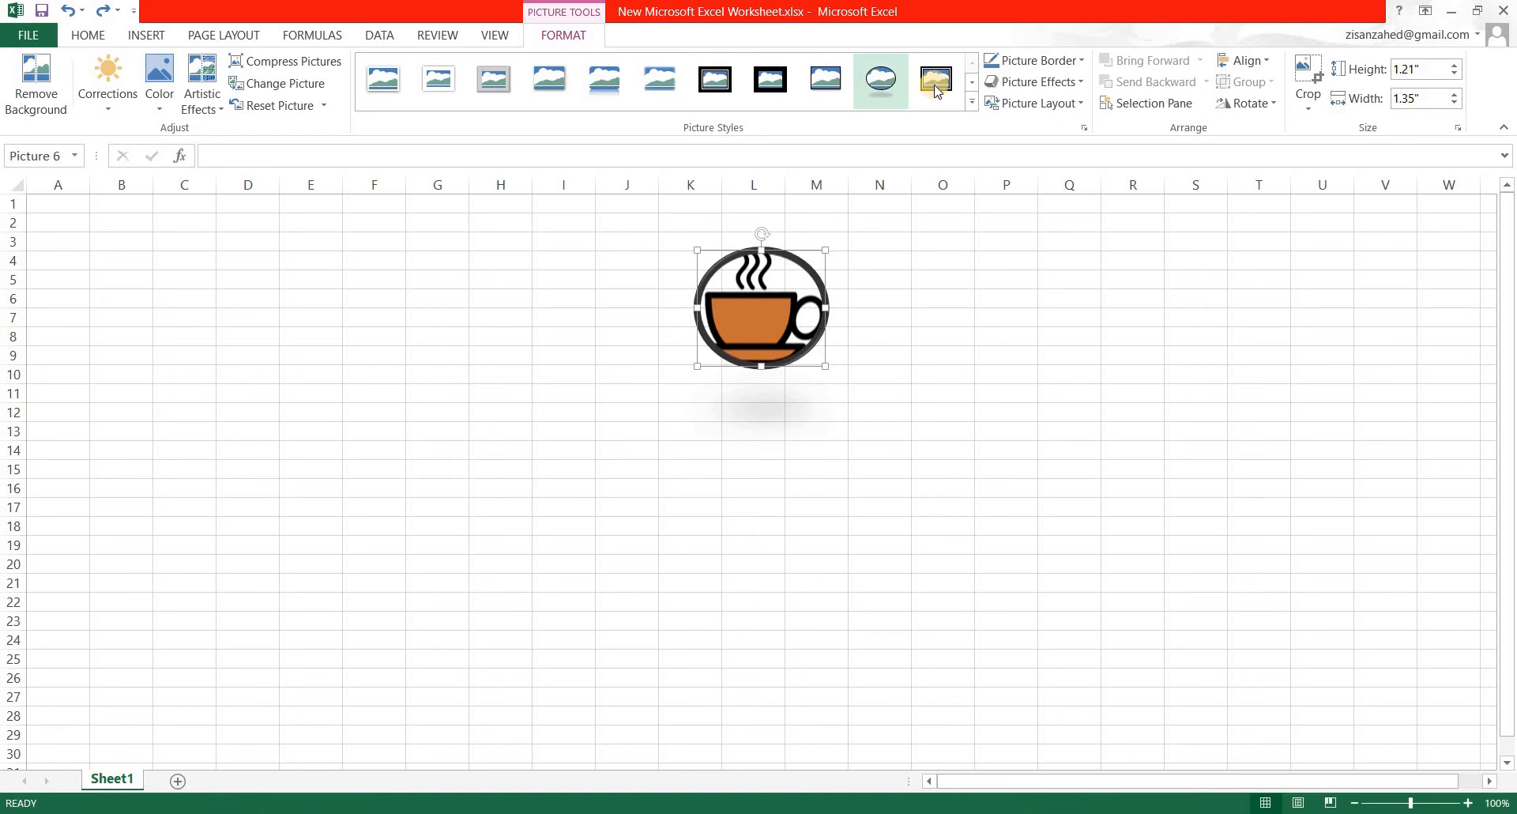
pyautogui.click(505, 412)
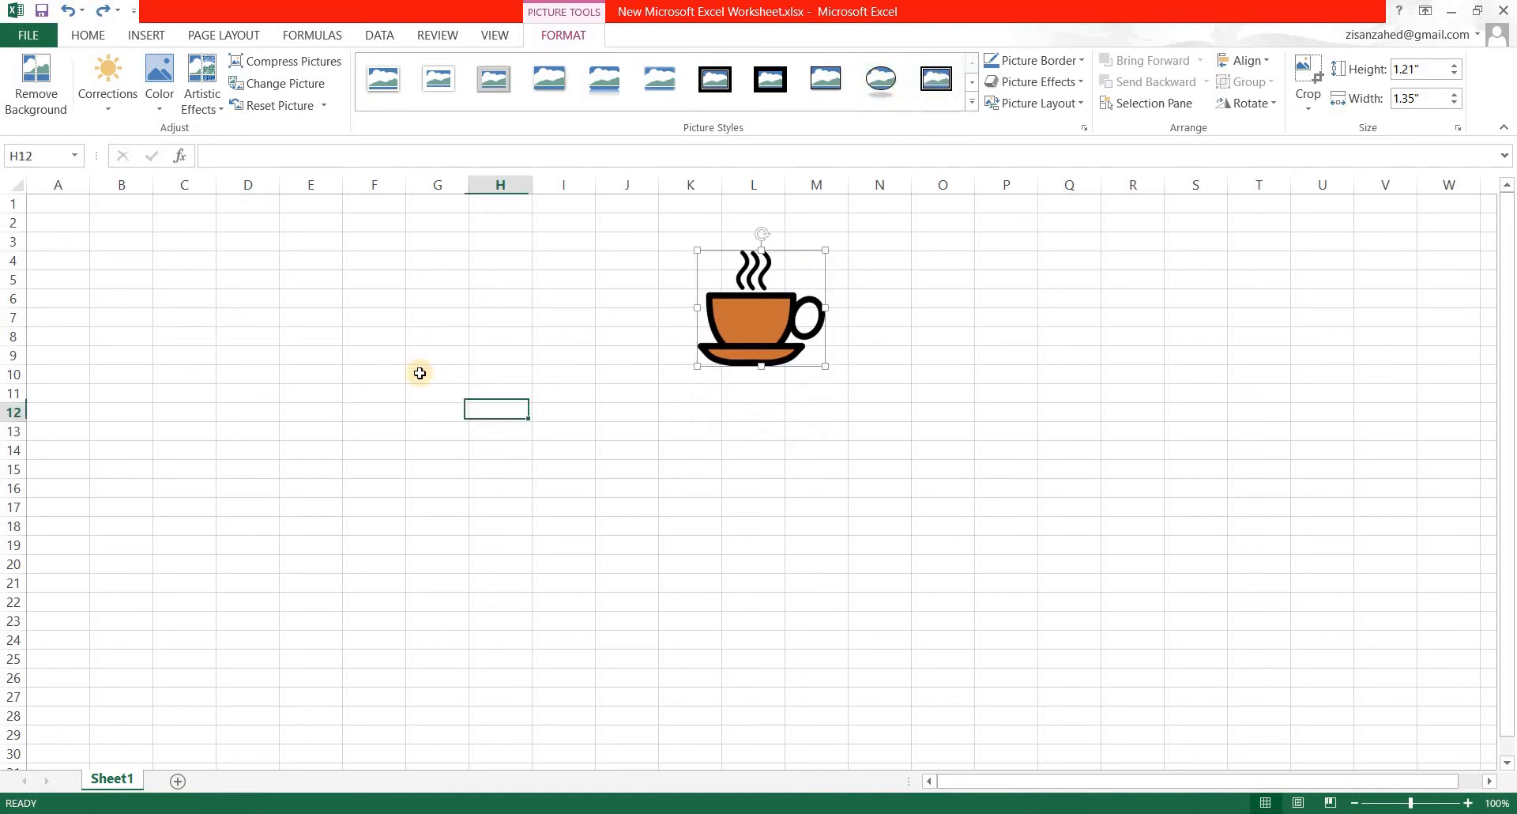
# Look through the SmartArt graphic categories, including Process, Cycle, Hierarchy, Relationship, Pyramid and Picture.
pyautogui.click(140, 40)
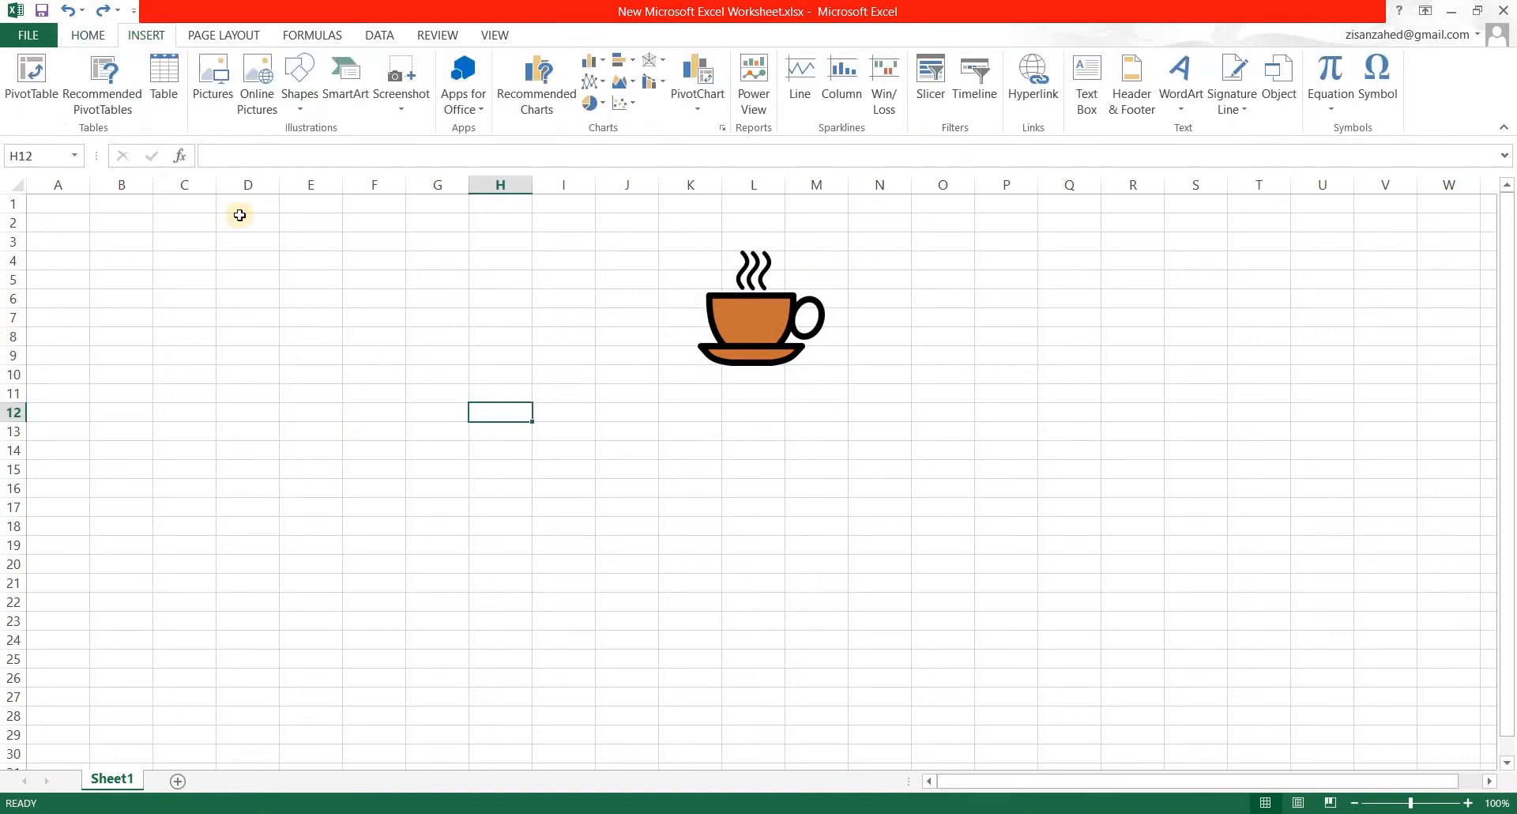
pyautogui.click(345, 95)
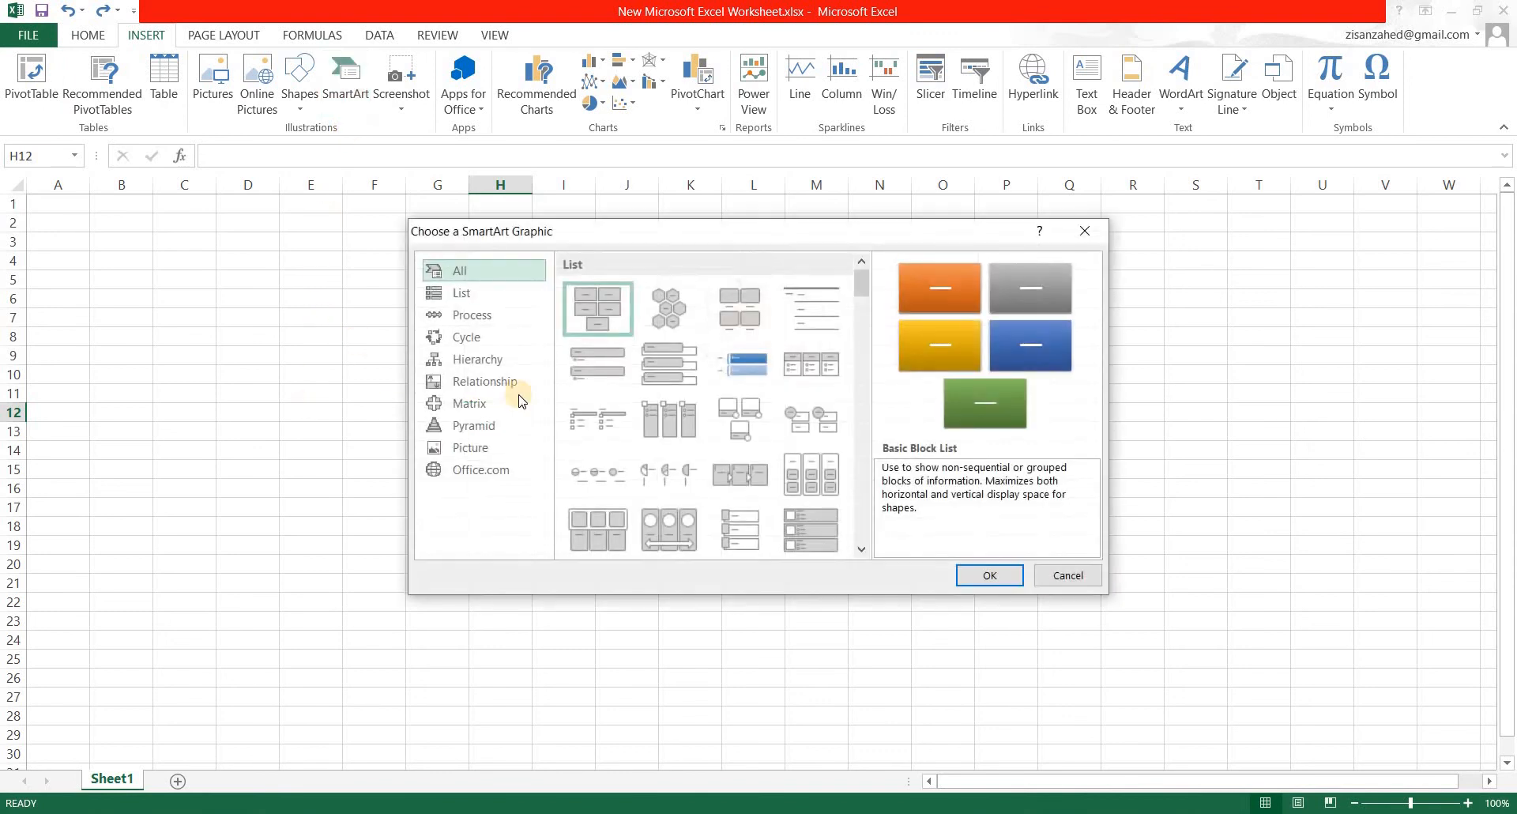
pyautogui.click(478, 314)
pyautogui.click(483, 338)
pyautogui.click(486, 360)
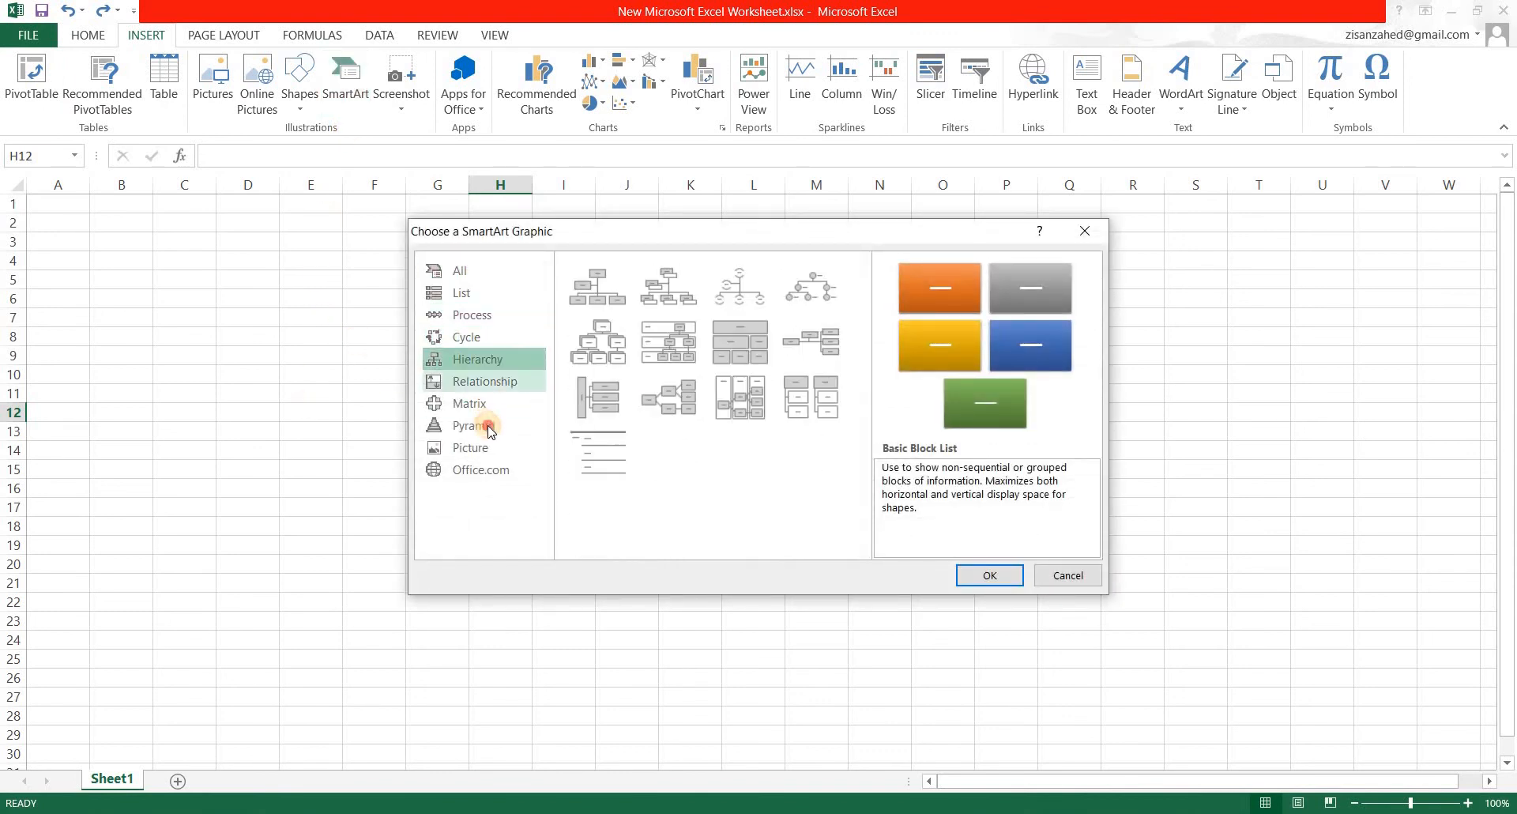
pyautogui.click(485, 382)
pyautogui.click(487, 425)
pyautogui.click(484, 449)
pyautogui.click(488, 385)
pyautogui.click(487, 360)
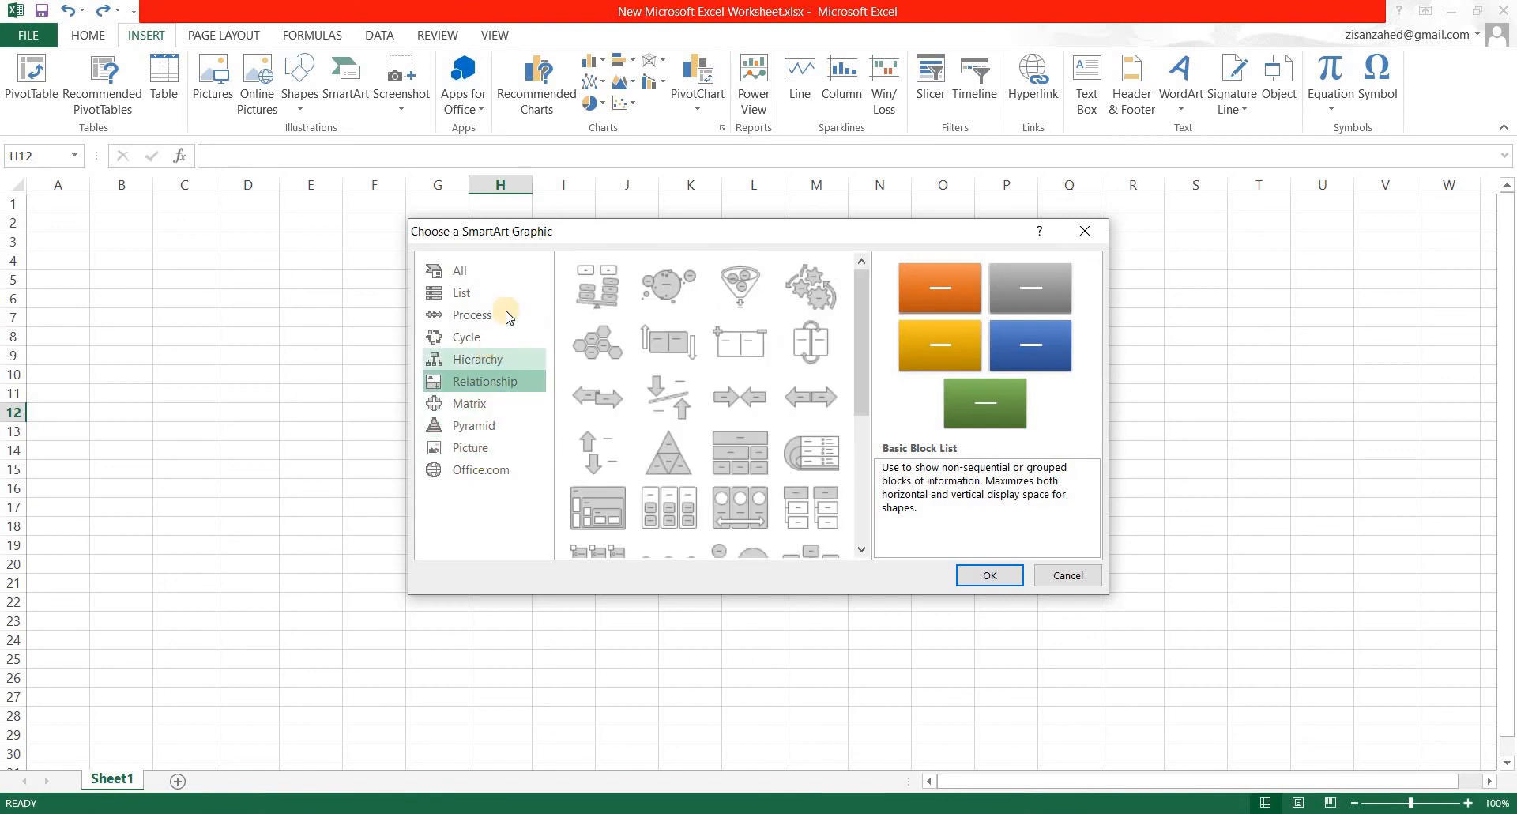
pyautogui.click(478, 315)
# Insert a Basic Cycle SmartArt graphic and move it clear of the coffee cup picture, covering roughly cells N6 to U20.
pyautogui.click(491, 340)
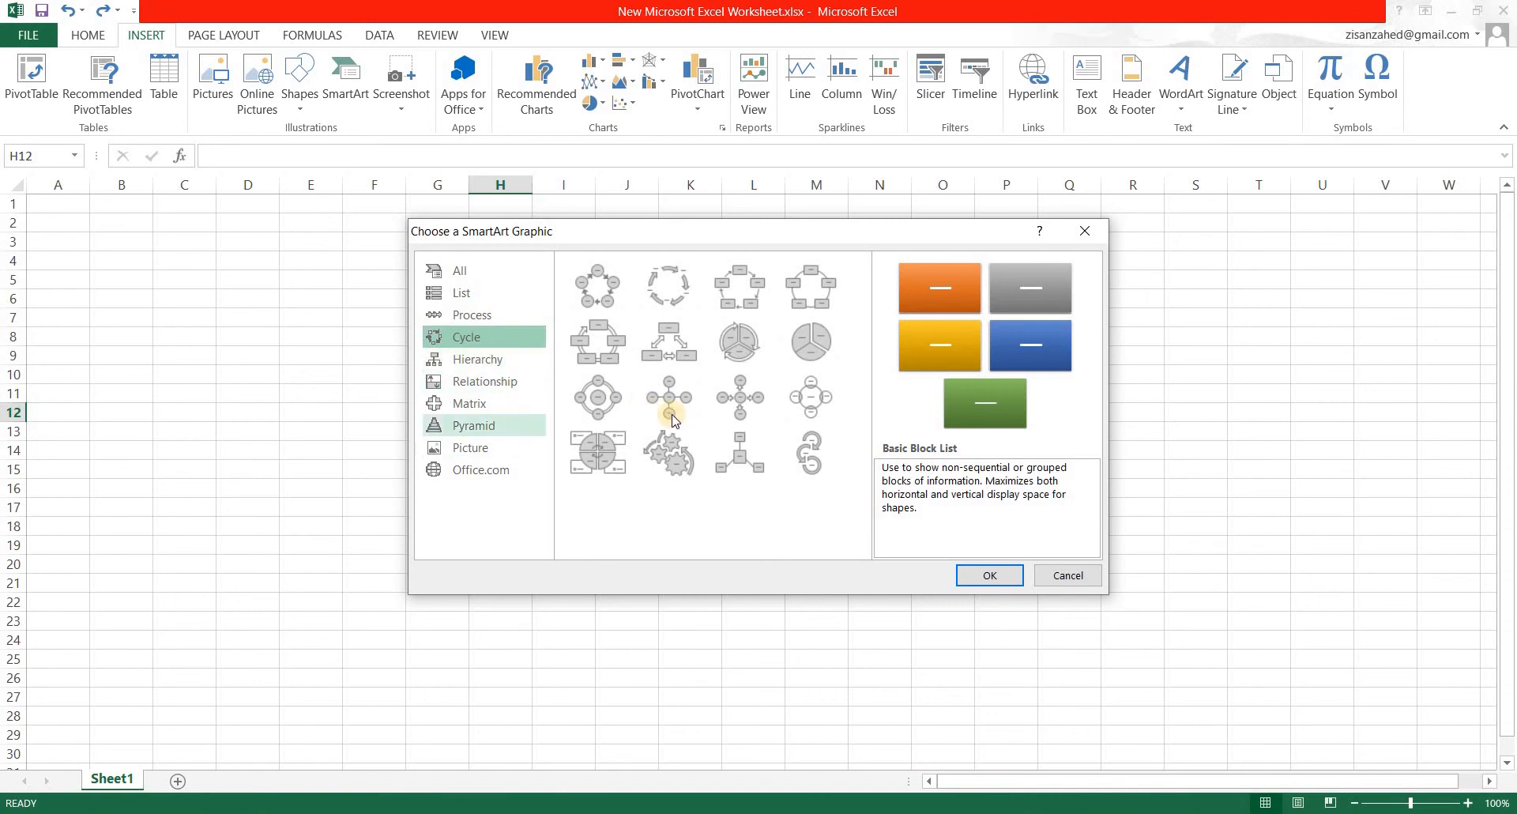
pyautogui.click(597, 286)
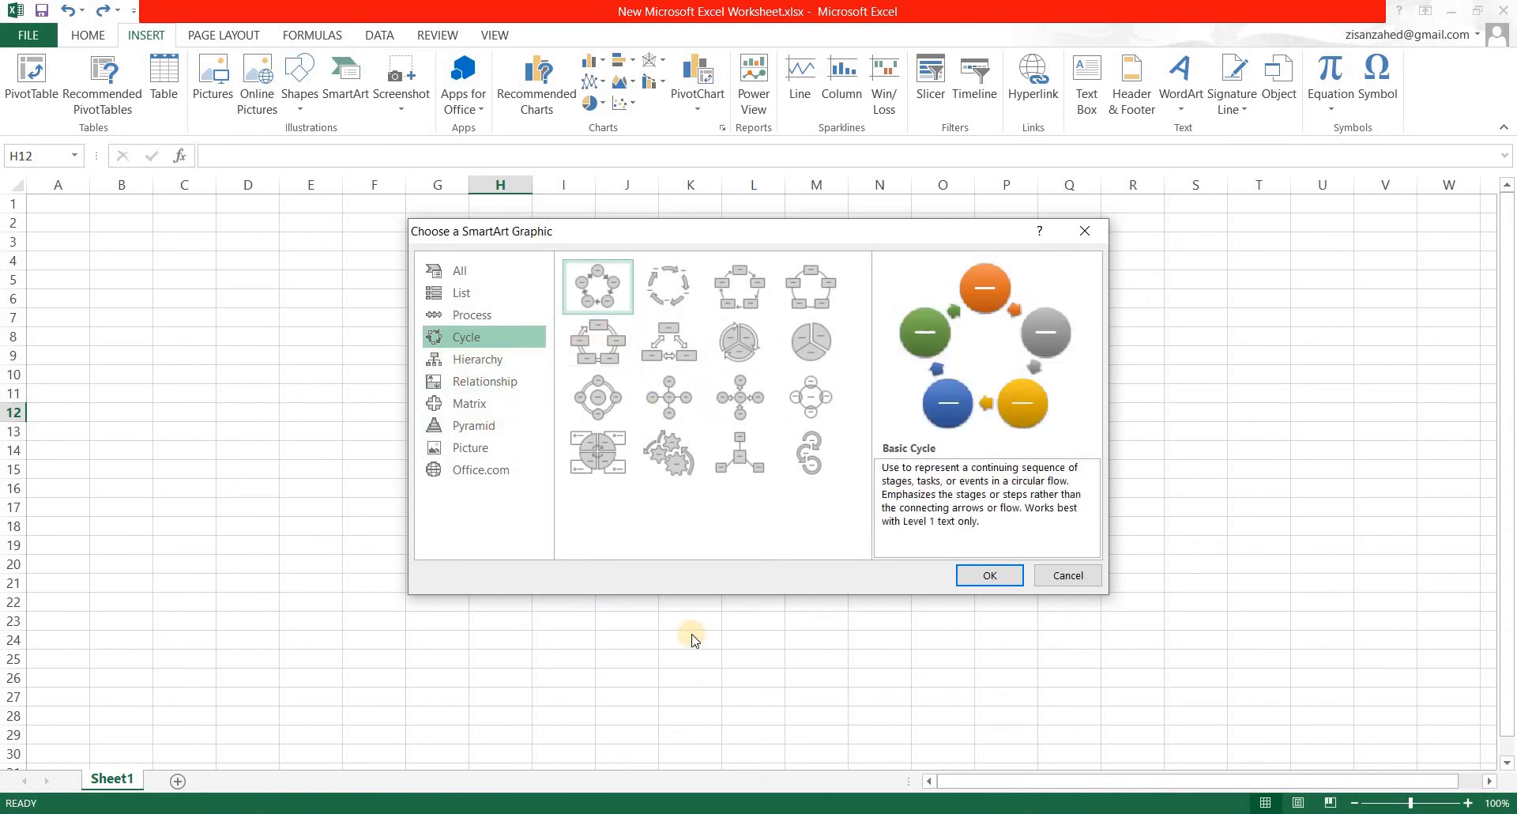
pyautogui.press('Return')
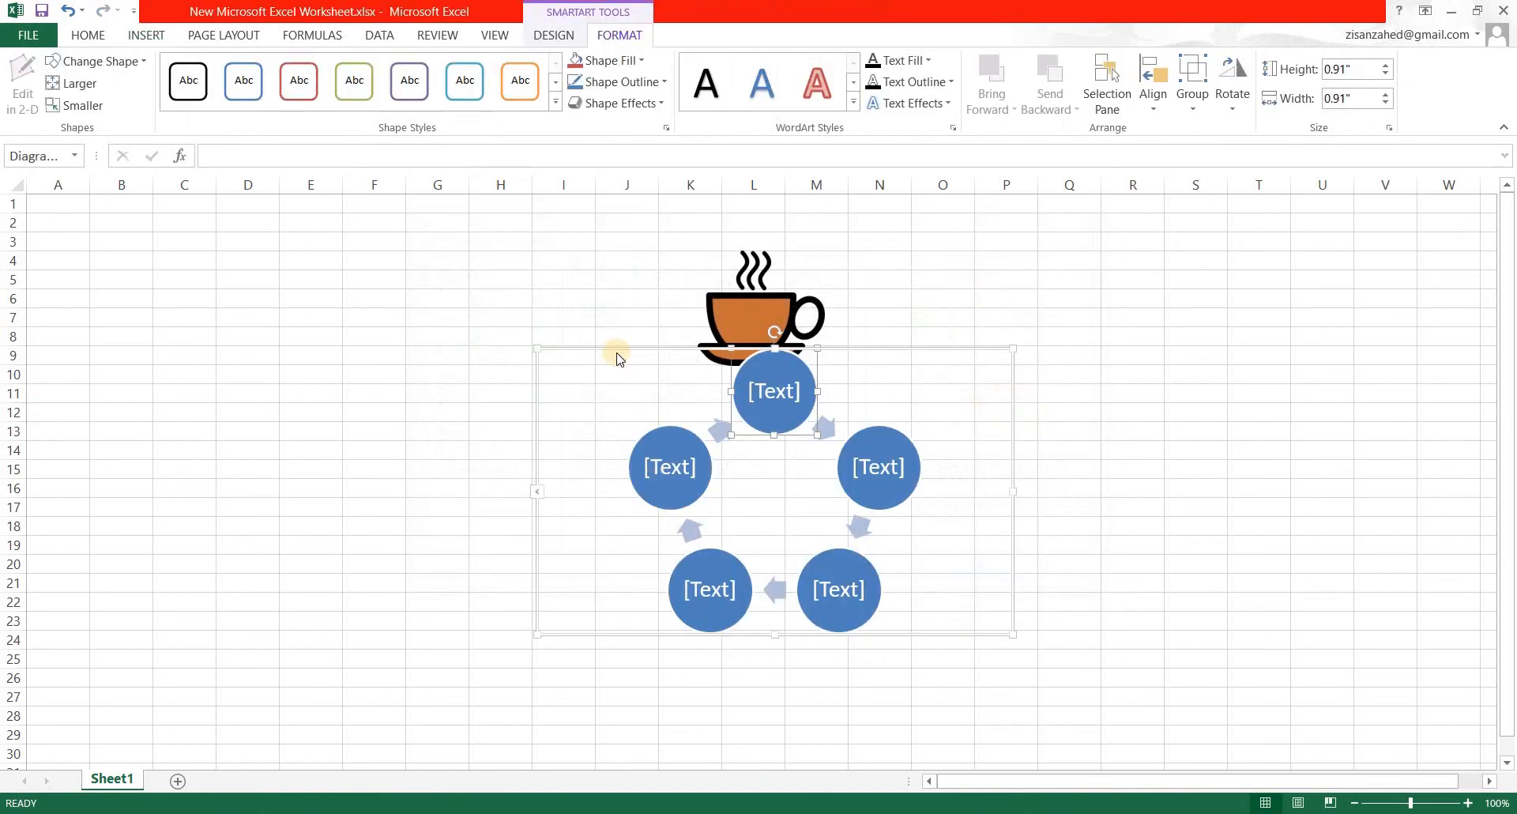
pyautogui.moveTo(949, 323); pyautogui.dragTo(1027, 325)
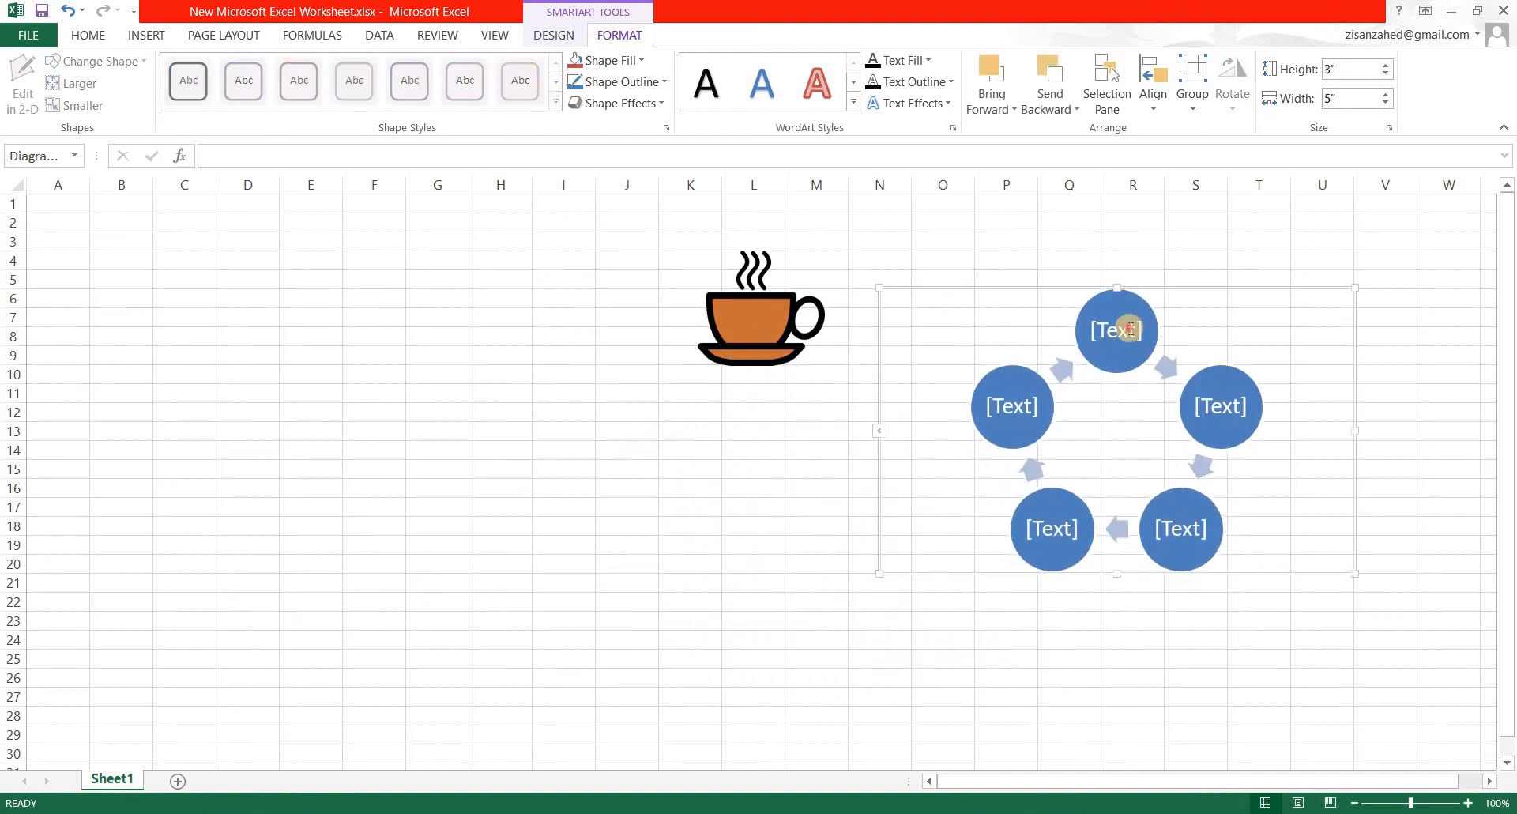
# Look through the color variations available for the cycle graphic without applying one.
pyautogui.doubleClick(1126, 337)
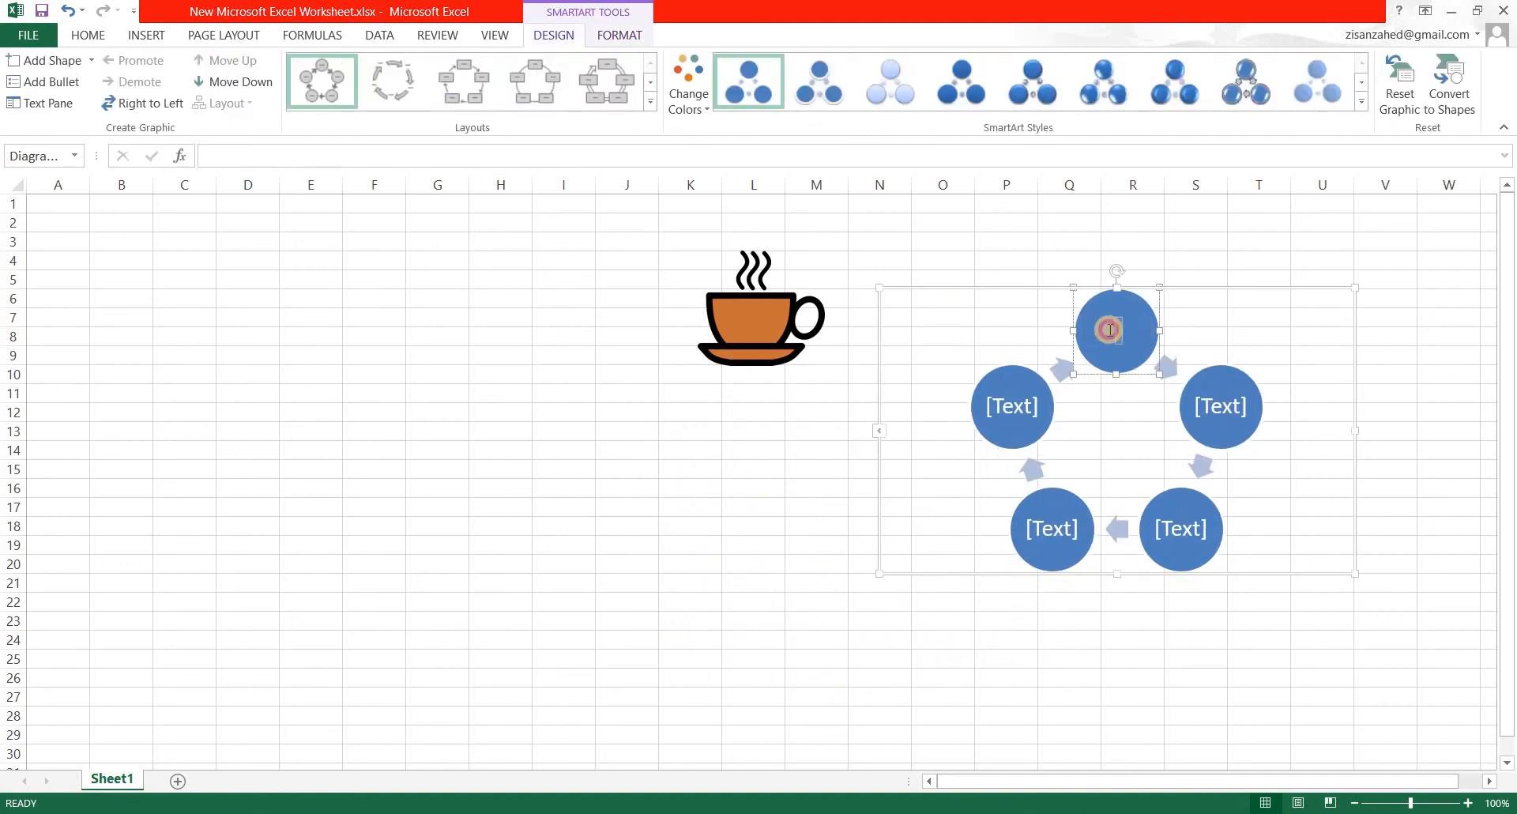
pyautogui.click(688, 101)
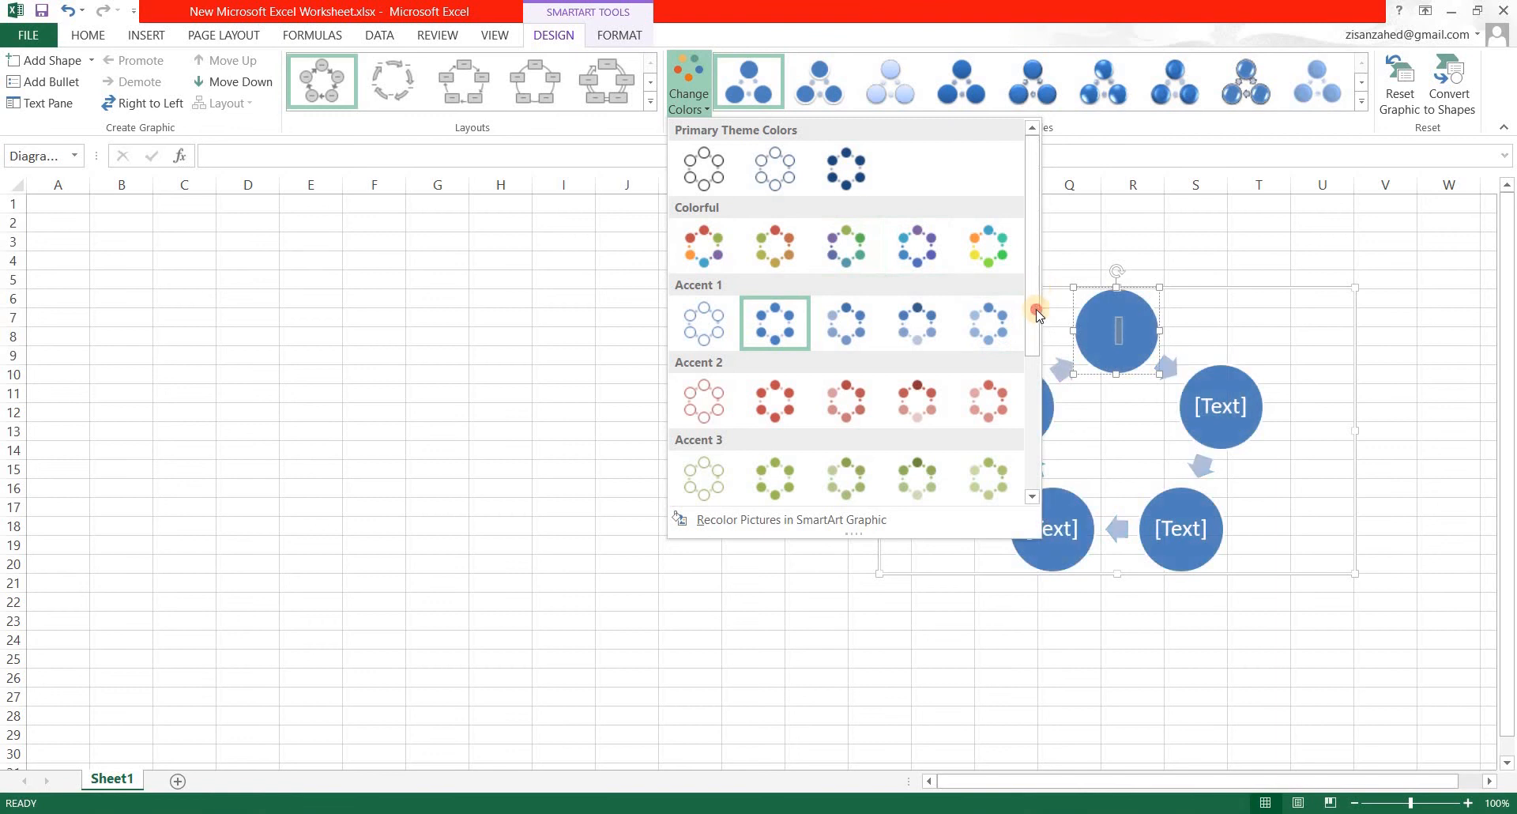
pyautogui.moveTo(1036, 308); pyautogui.dragTo(1037, 458)
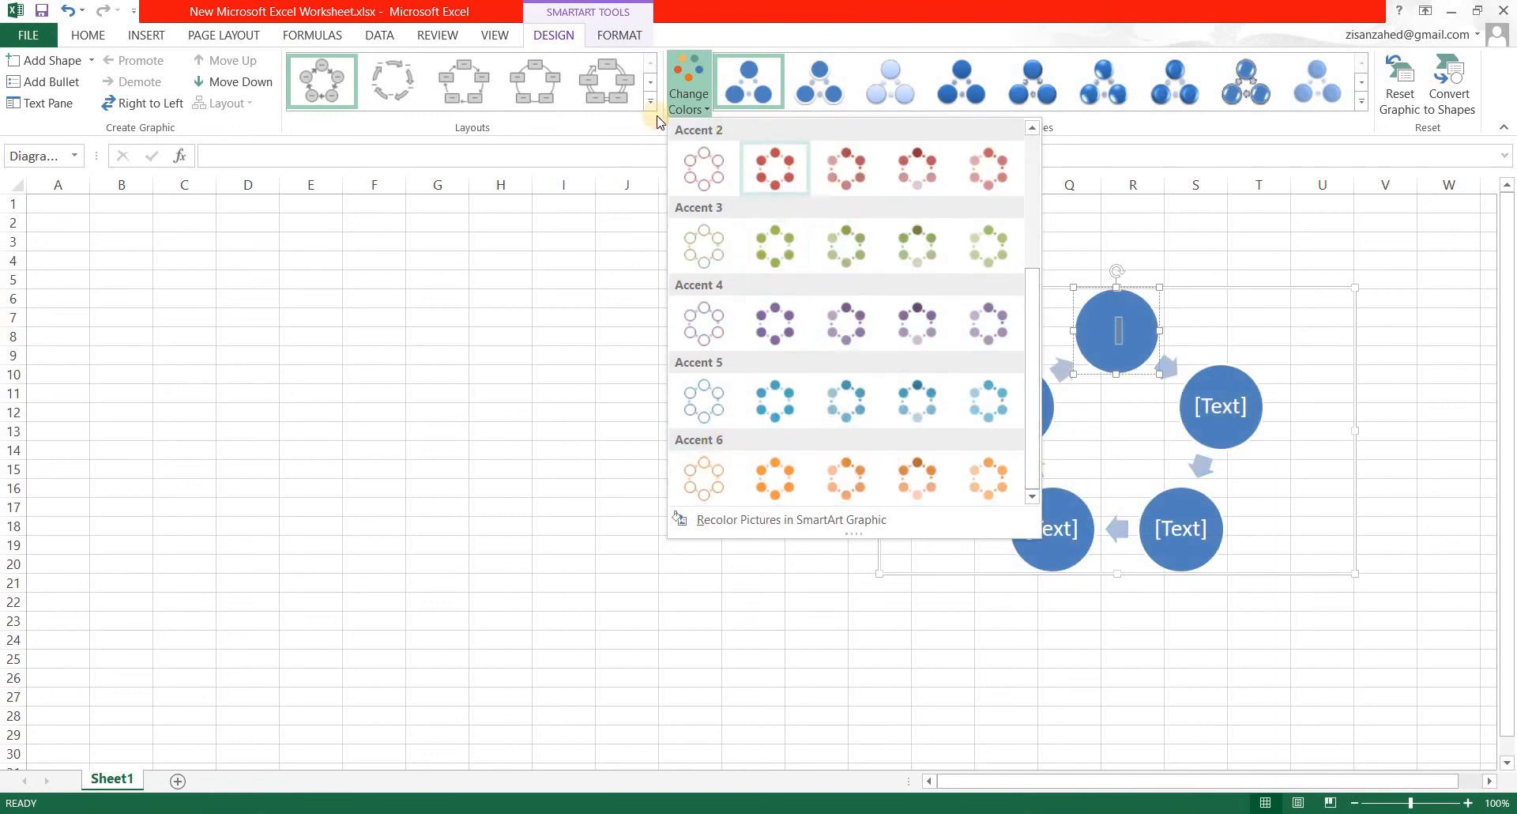
pyautogui.click(731, 33)
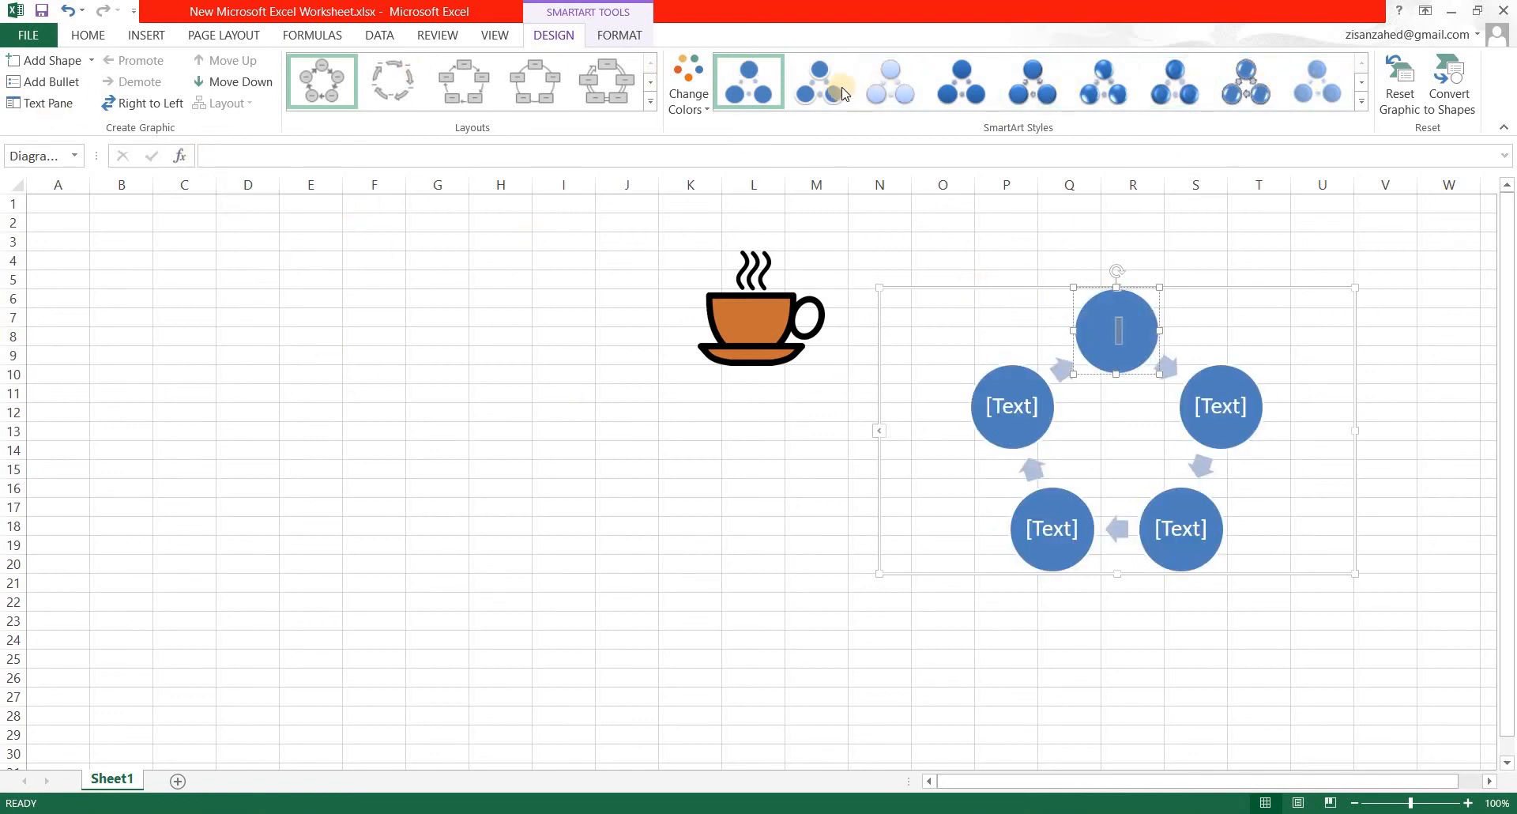
# Move the cycle graphic to cover roughly cells B4 to J18 and label its top circle "tea".
pyautogui.click(1025, 287)
pyautogui.moveTo(1052, 282); pyautogui.dragTo(312, 249)
pyautogui.click(395, 298)
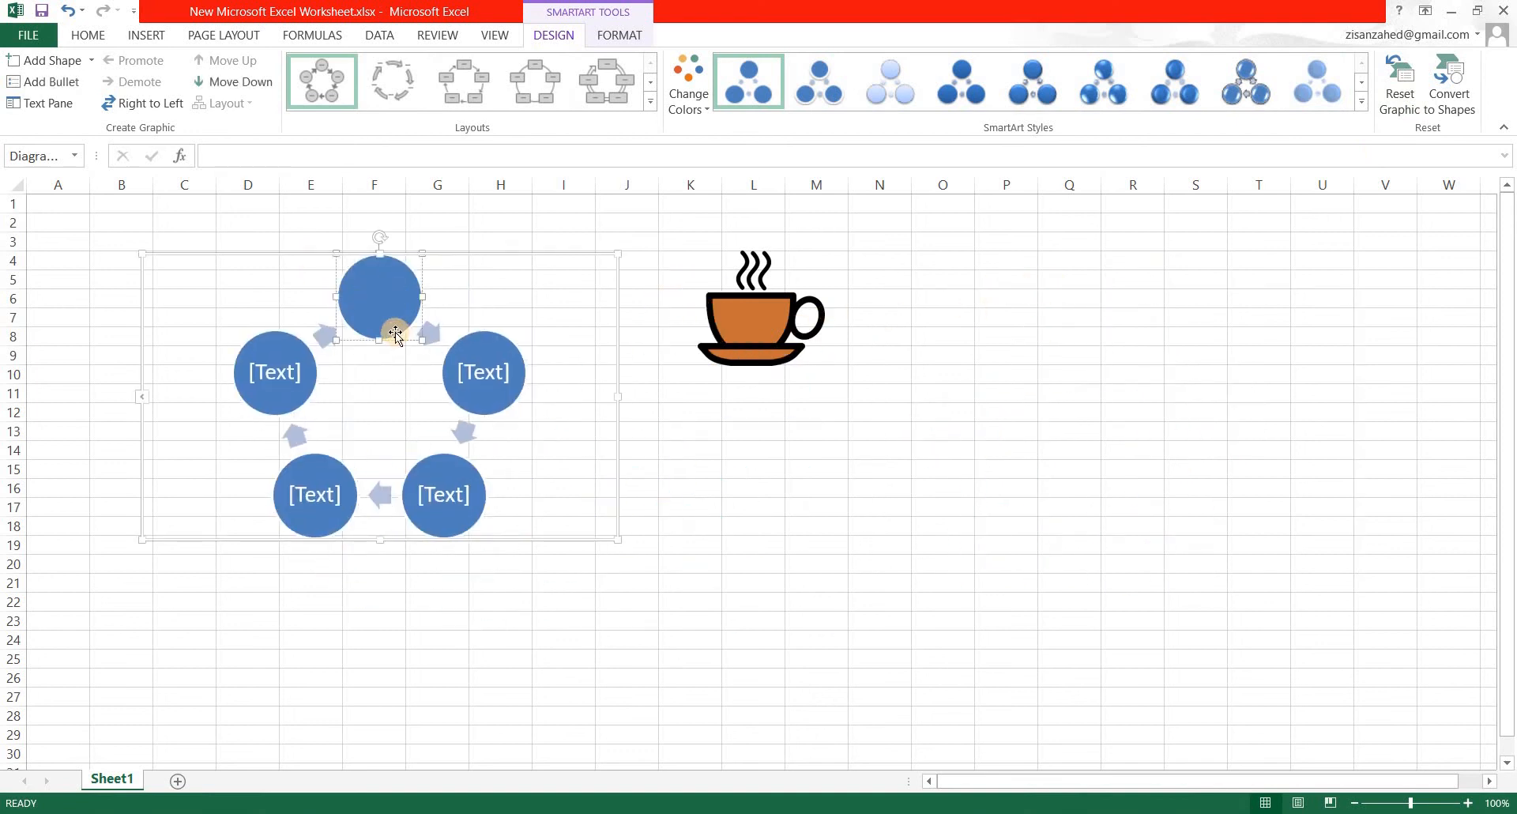
pyautogui.click(381, 294)
pyautogui.write('fddfb')
pyautogui.press('BackSpace')
pyautogui.press('BackSpace')
pyautogui.press('BackSpace')
pyautogui.press('BackSpace')
pyautogui.press('BackSpace')
pyautogui.write('teaa')
pyautogui.press('BackSpace')
# Label the next two circles of the cycle, going clockwise from "tea", as "drink" and "empty".
pyautogui.click(487, 376)
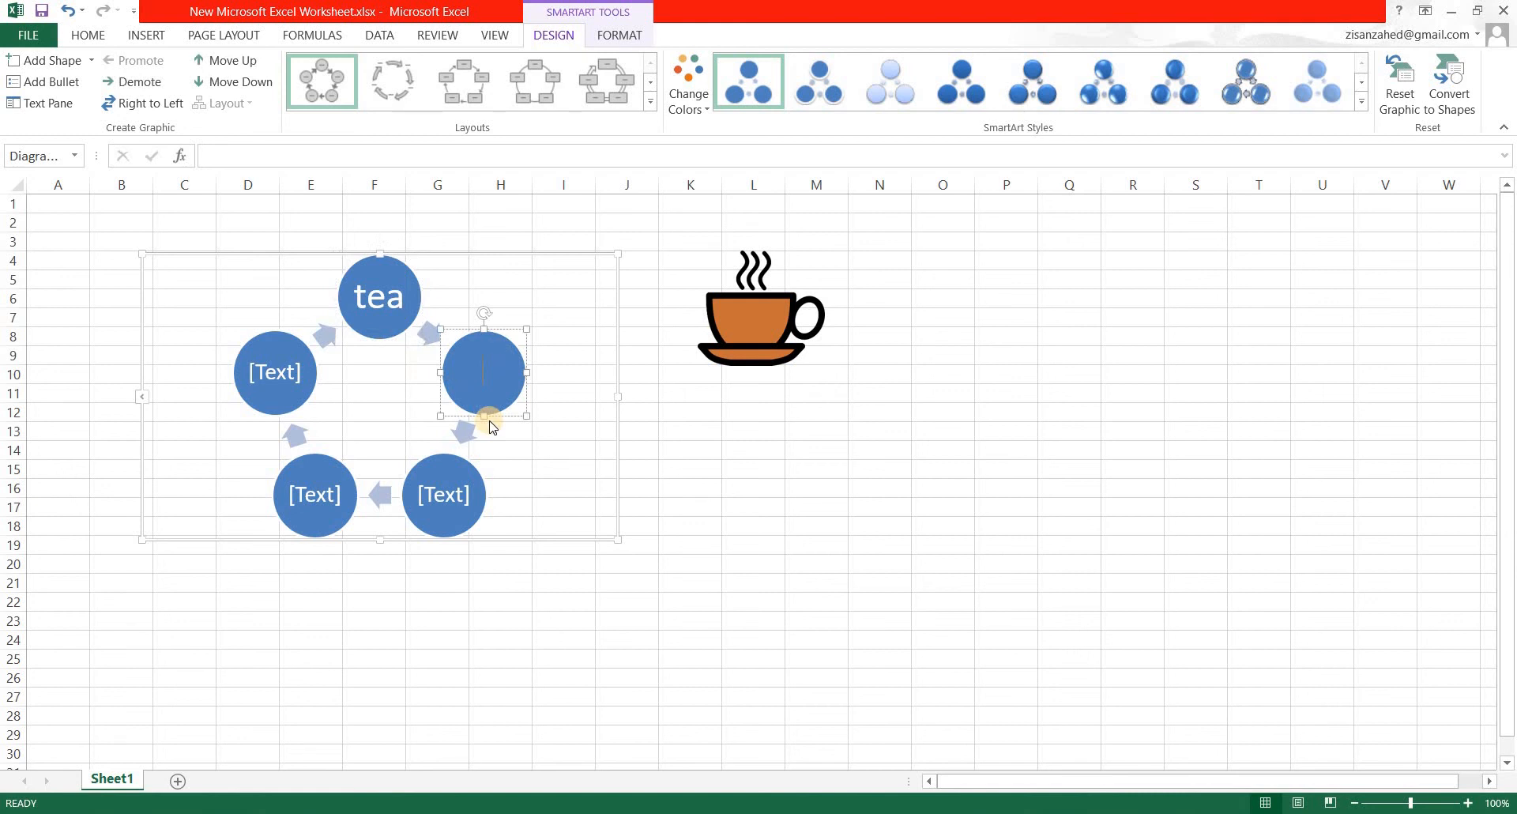
pyautogui.write('drink')
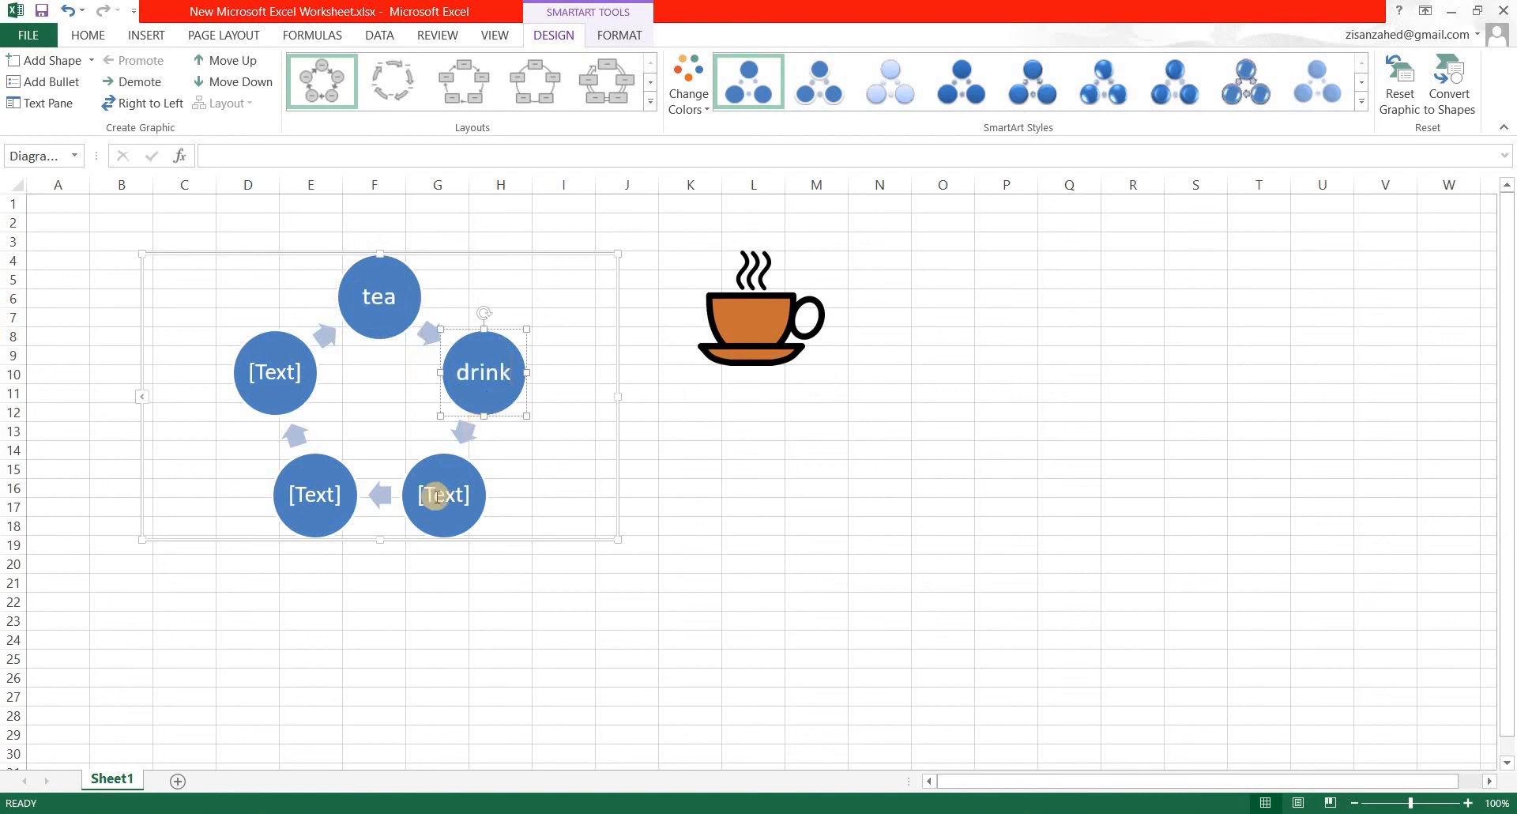
pyautogui.click(421, 503)
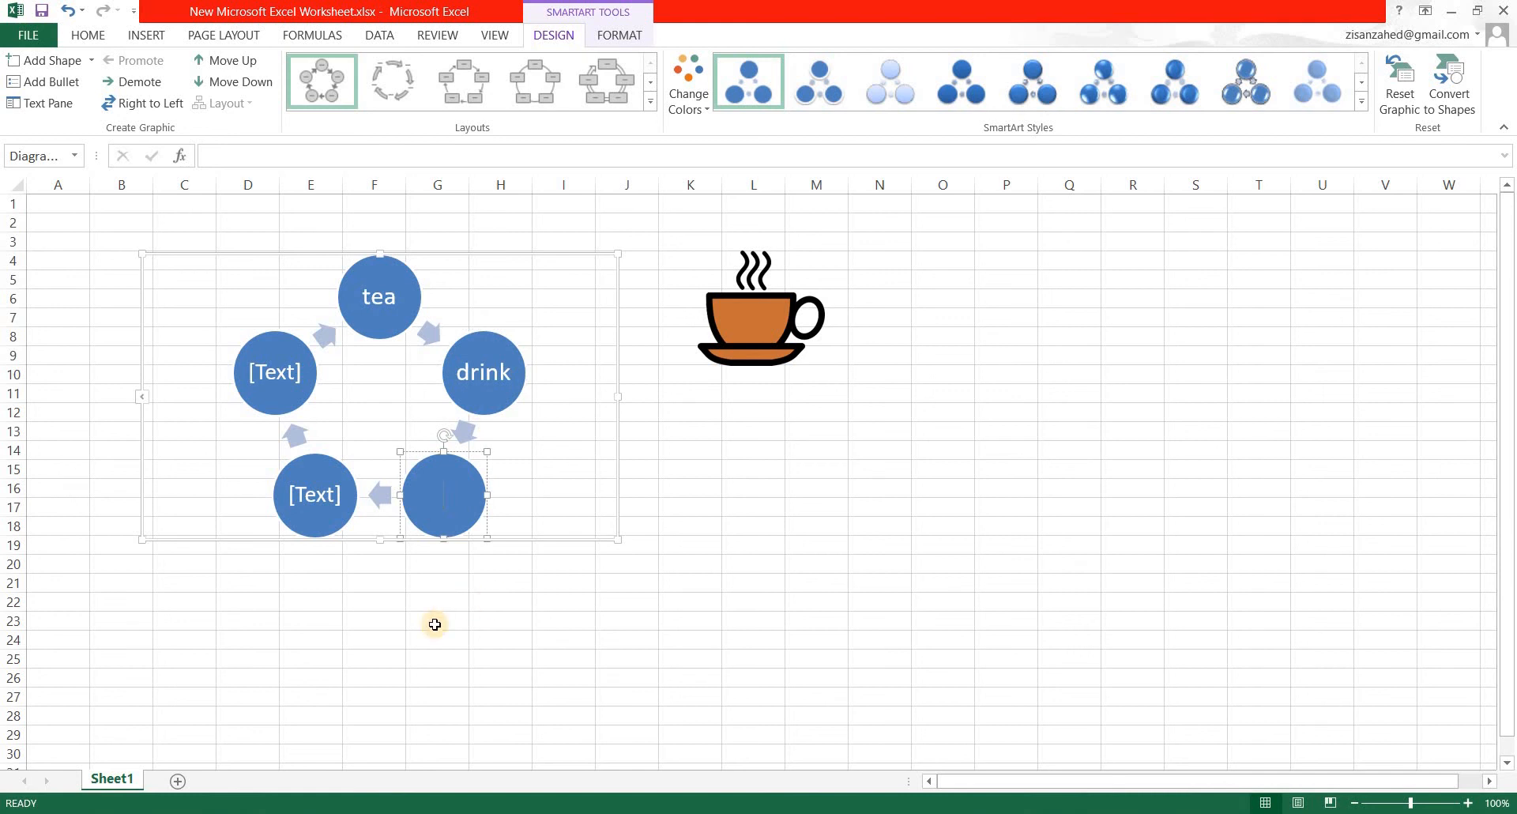
pyautogui.write('empty')
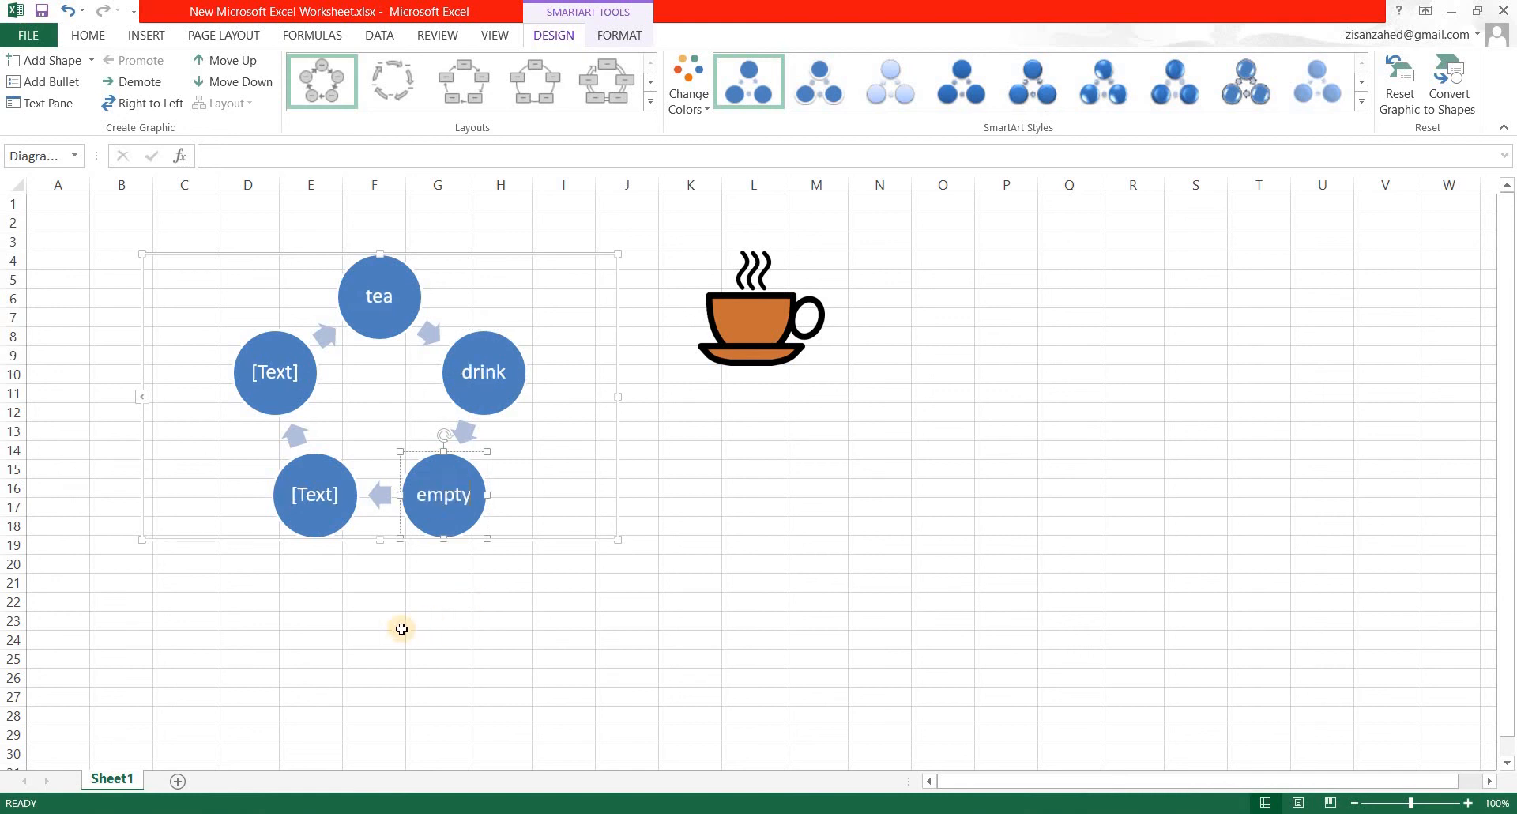
# Label the last two circles of the cycle "refil" and "add milk", and deselect the graphic.
pyautogui.click(319, 498)
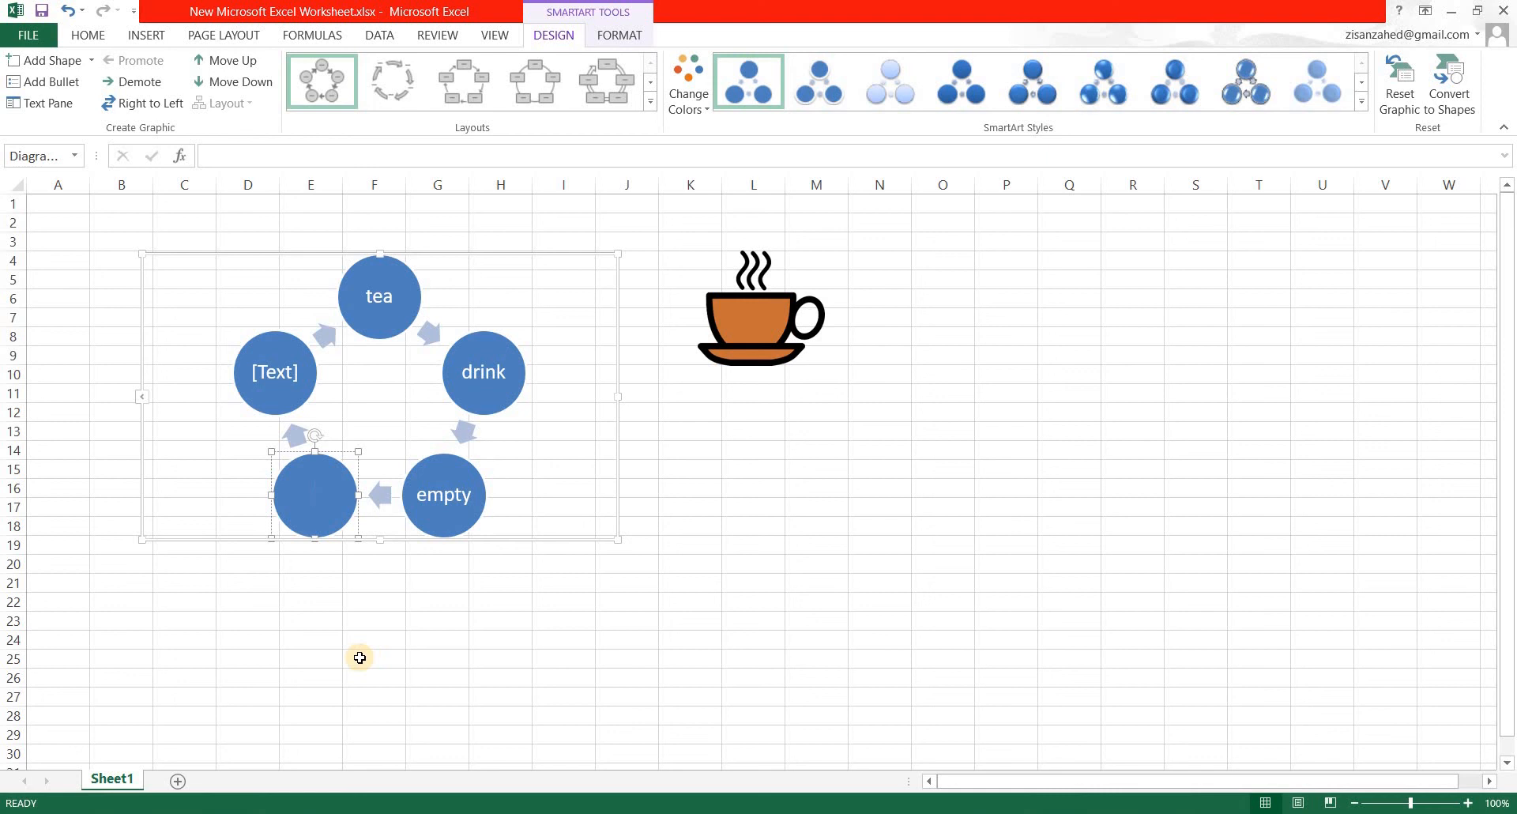
pyautogui.write('refil')
pyautogui.click(275, 371)
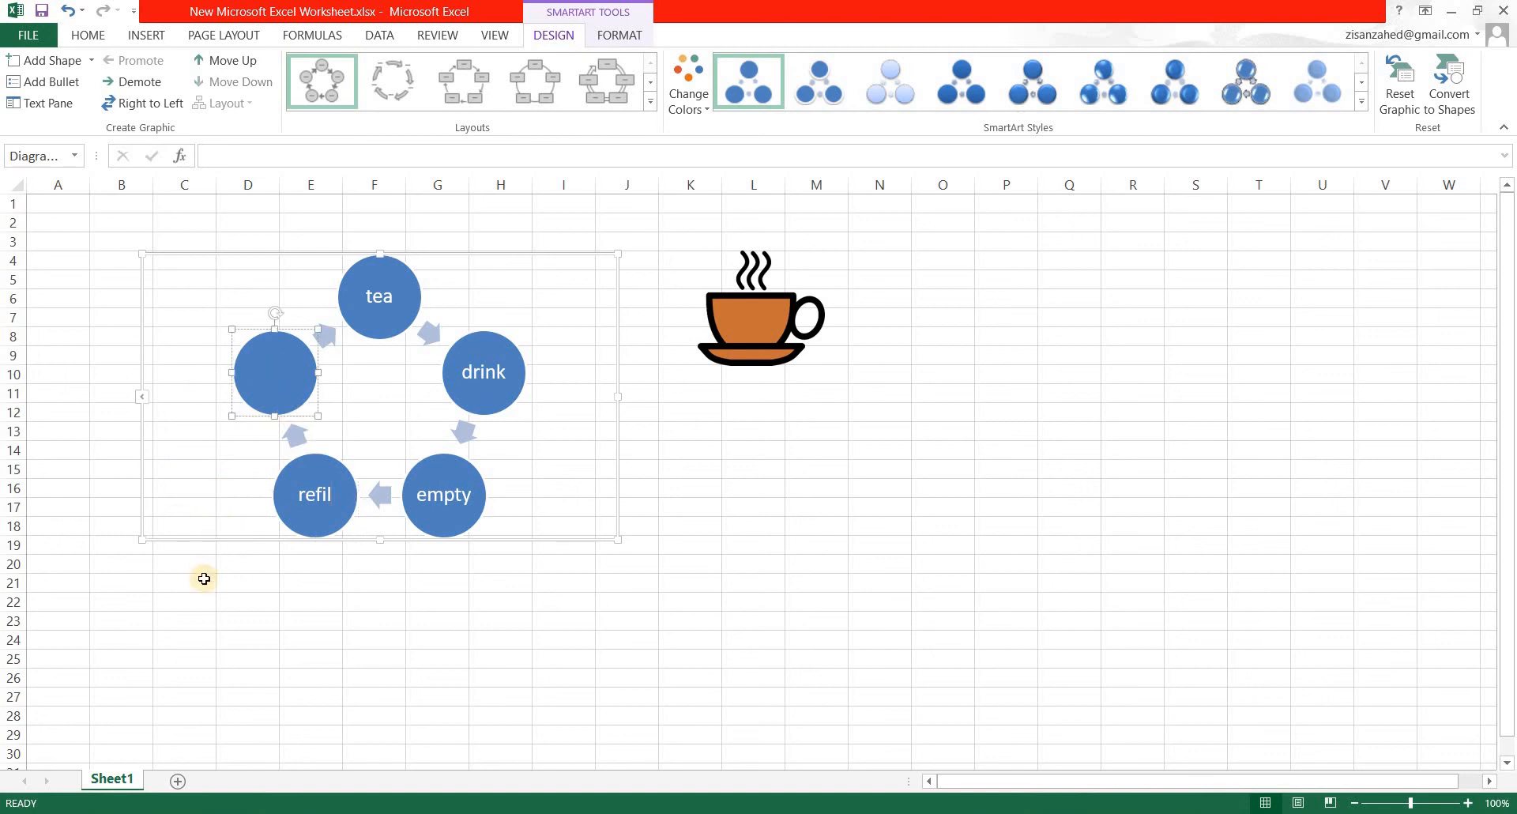
pyautogui.write('add milk')
pyautogui.click(391, 713)
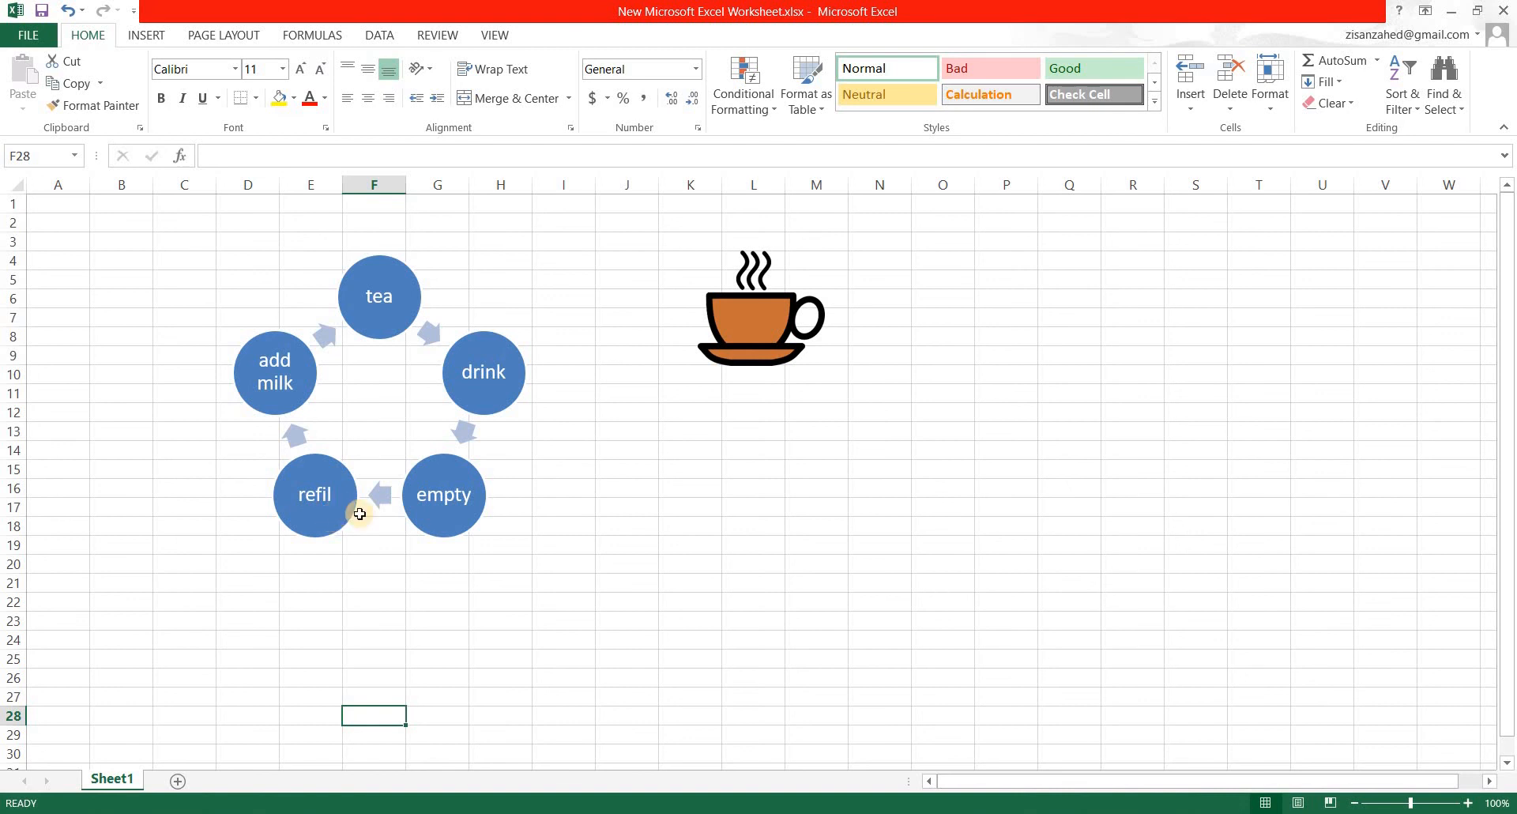
pyautogui.click(136, 38)
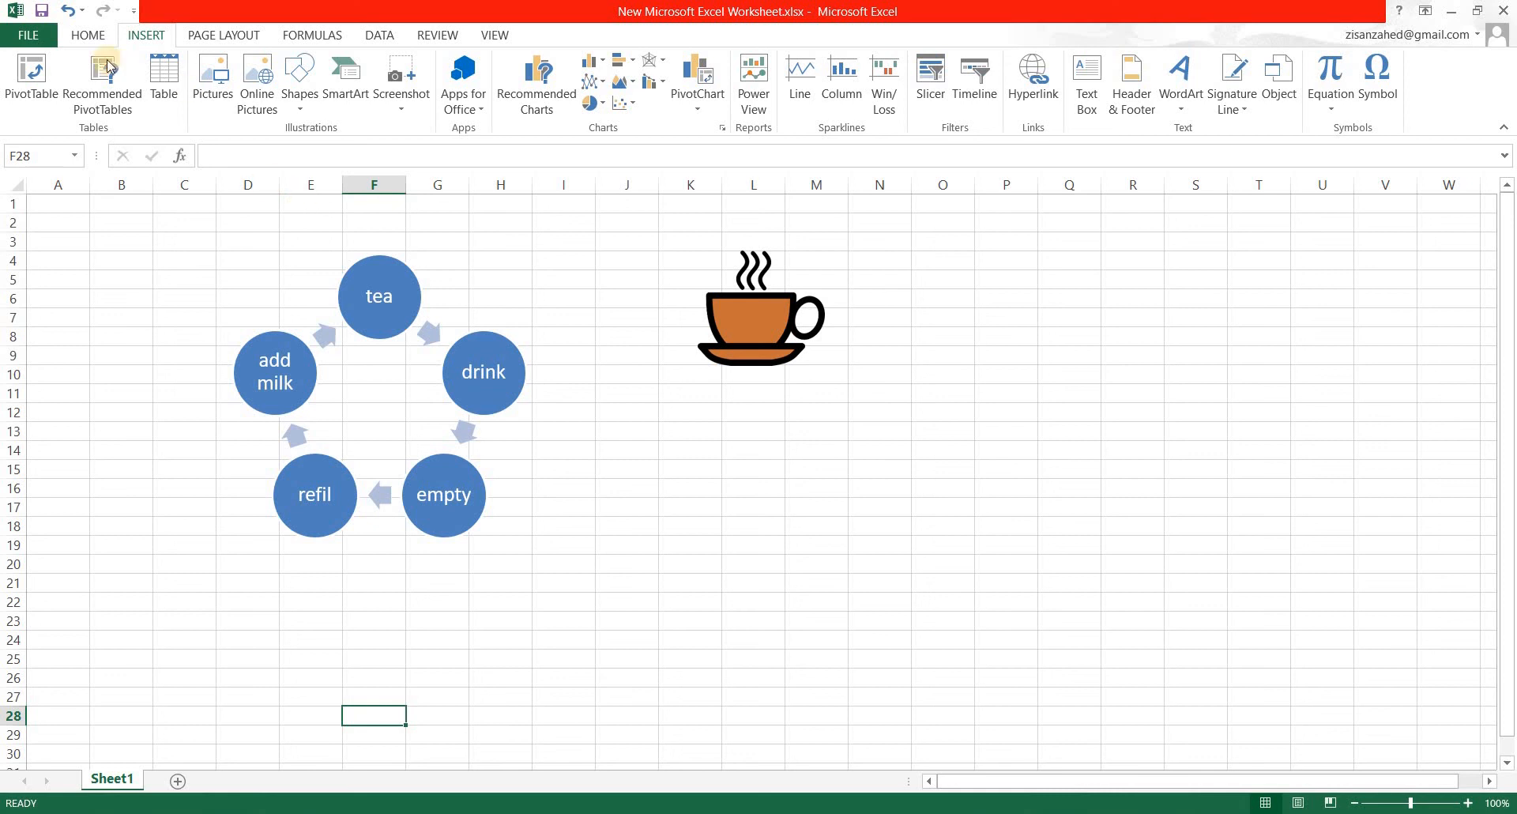
pyautogui.click(84, 34)
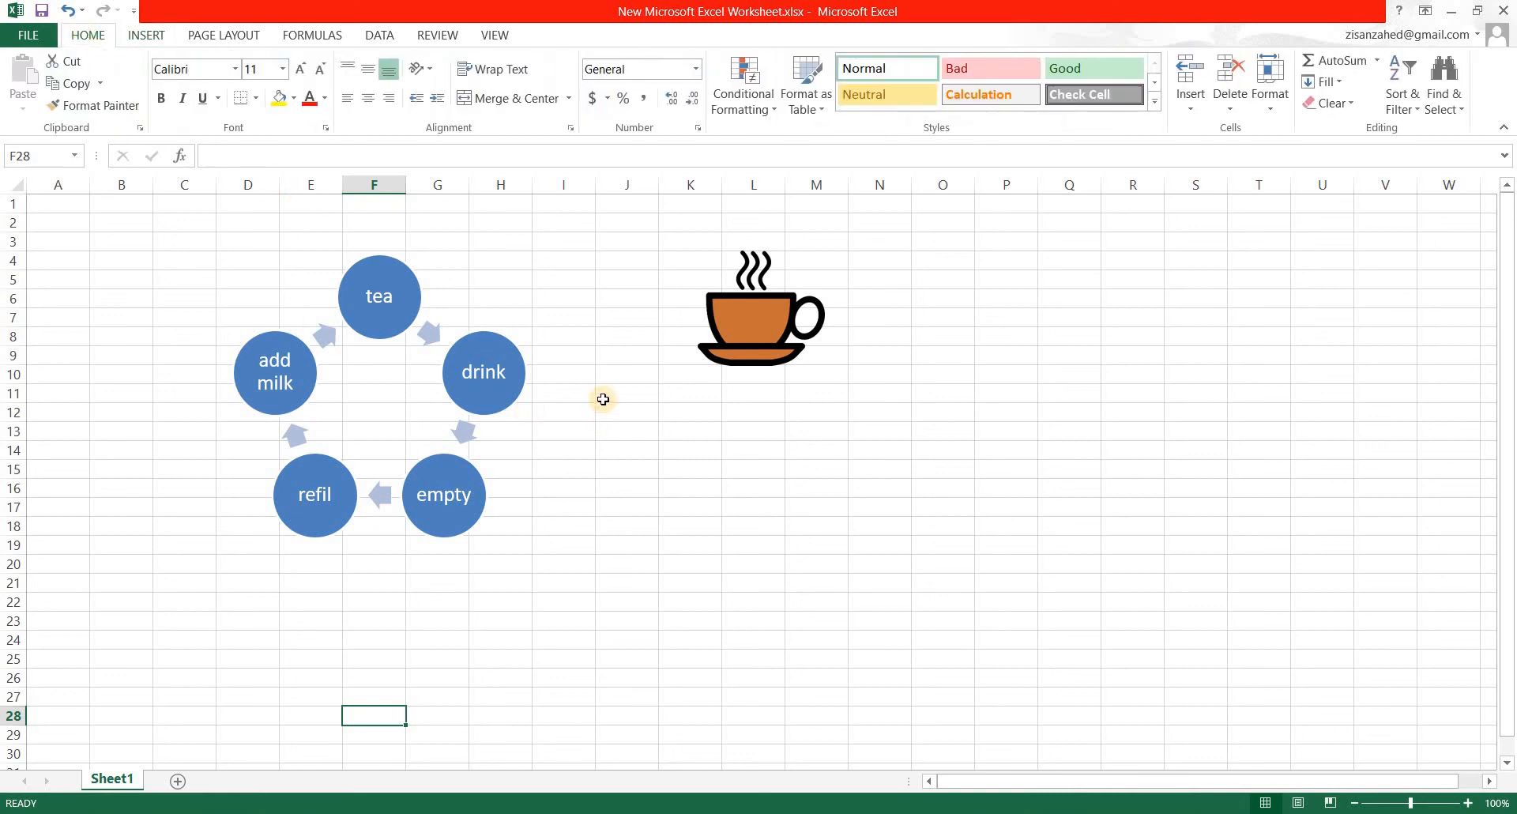